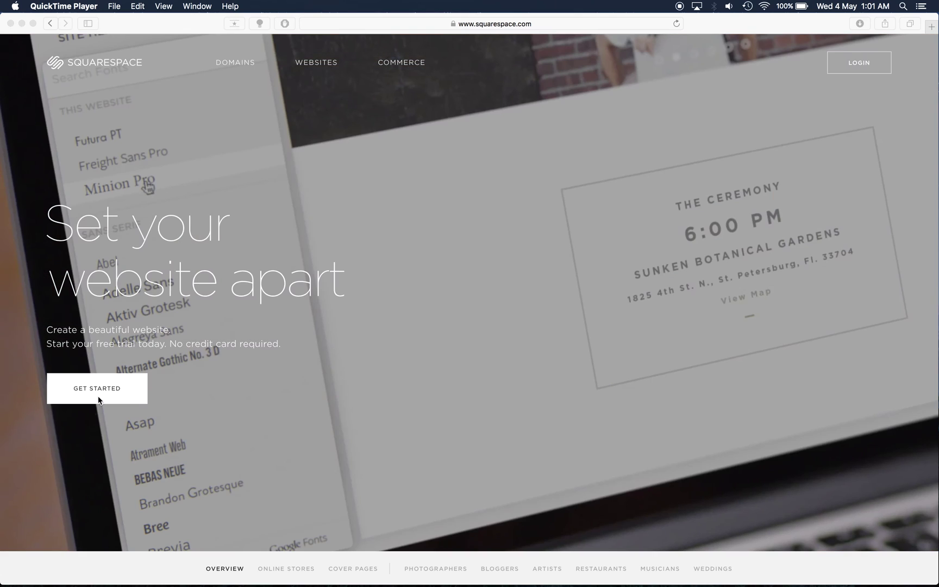
# Step: Bring Safari forward and start a new trial site to reach the Choose Your Domain page
pyautogui.click(98, 401)
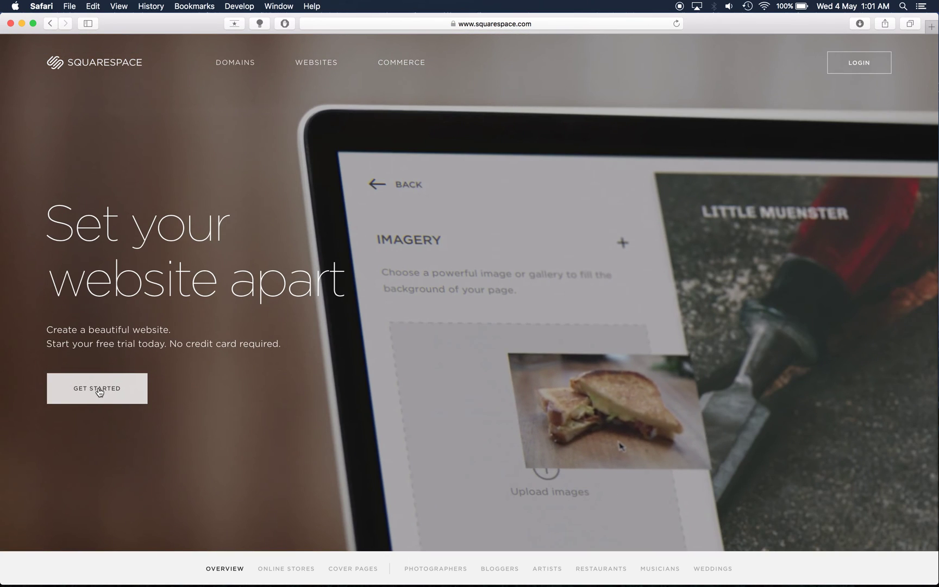
pyautogui.click(98, 390)
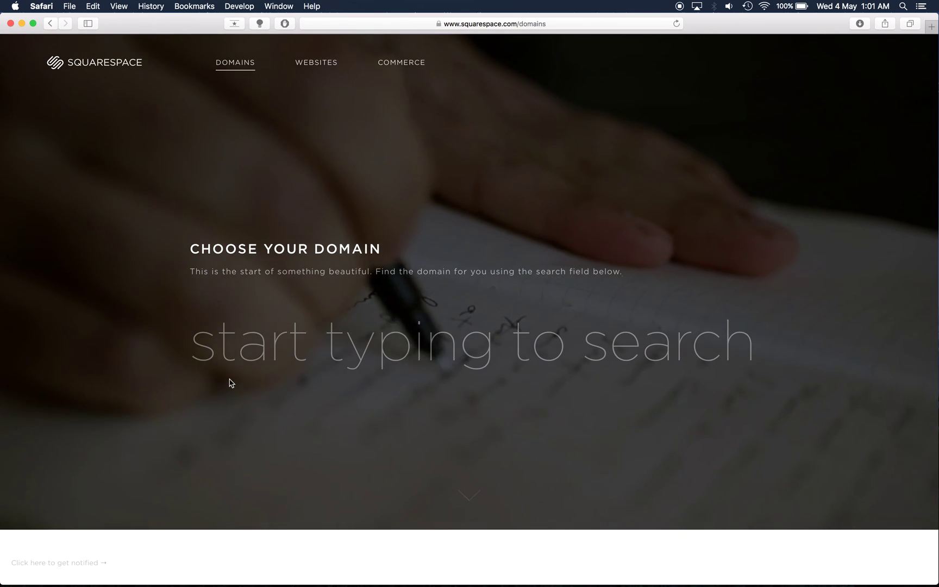
# Step: Search domains for 'coulombmotorsport', correcting the mistyped search text first
pyautogui.write('cul')
pyautogui.press('BackSpace')
pyautogui.press('BackSpace')
pyautogui.press('BackSpace')
pyautogui.write('oo')
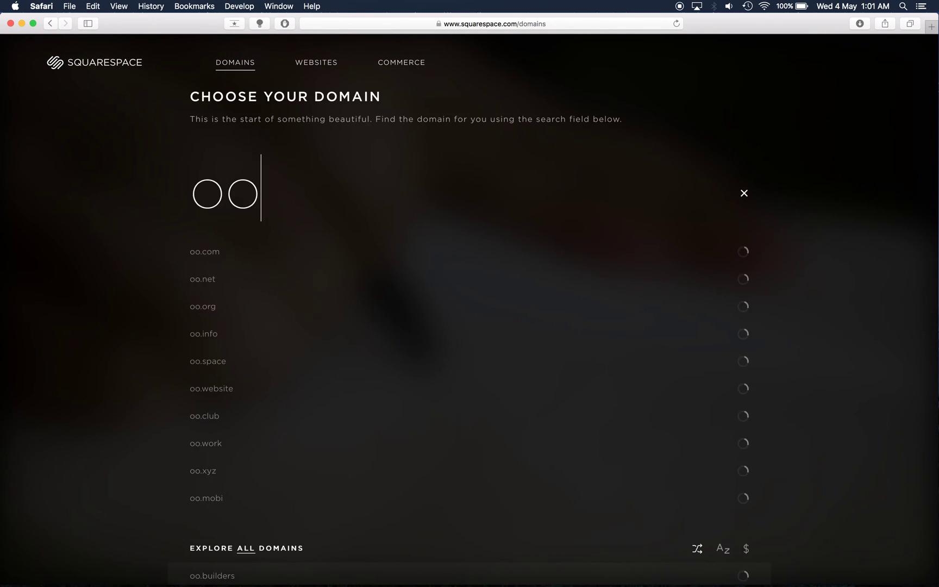
pyautogui.write('mb')
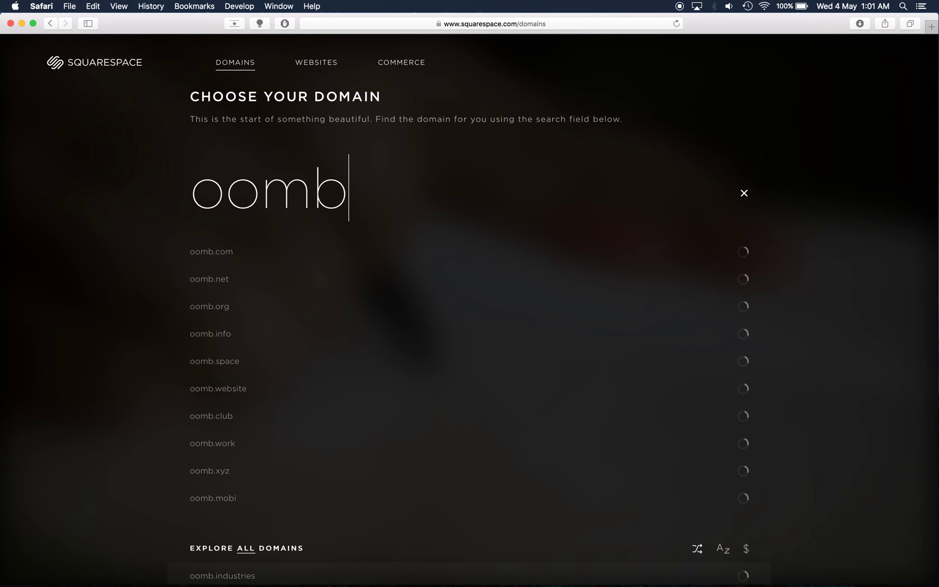
pyautogui.write('mo')
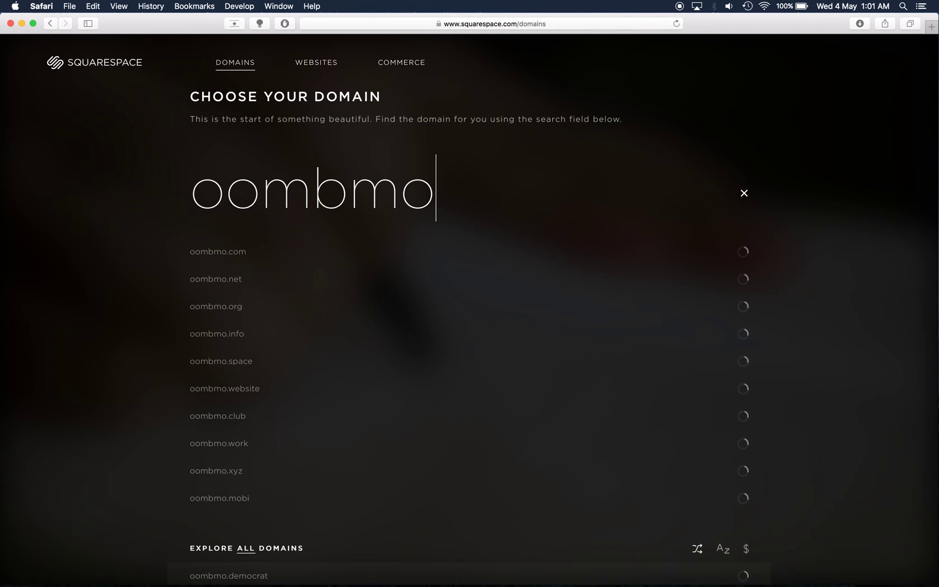
pyautogui.write('to')
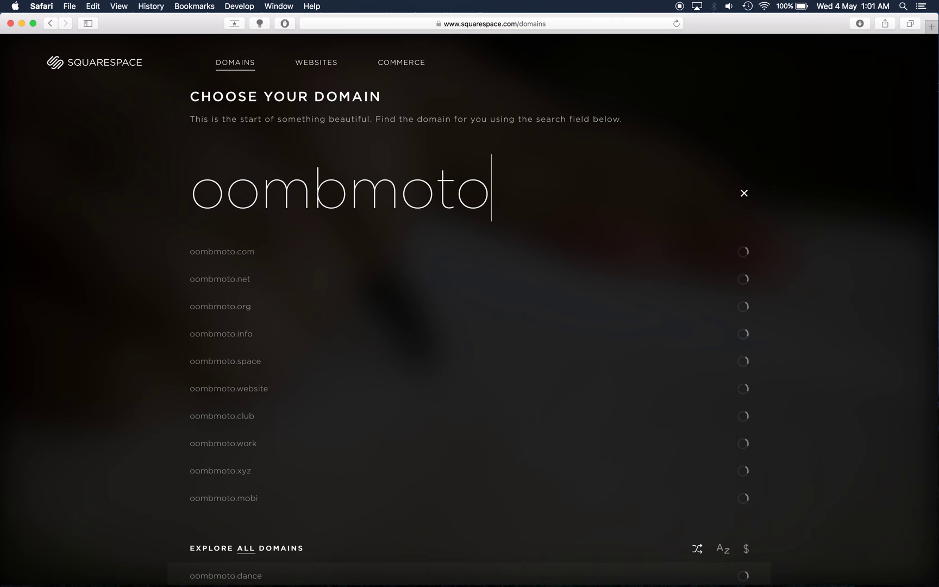
pyautogui.write('r')
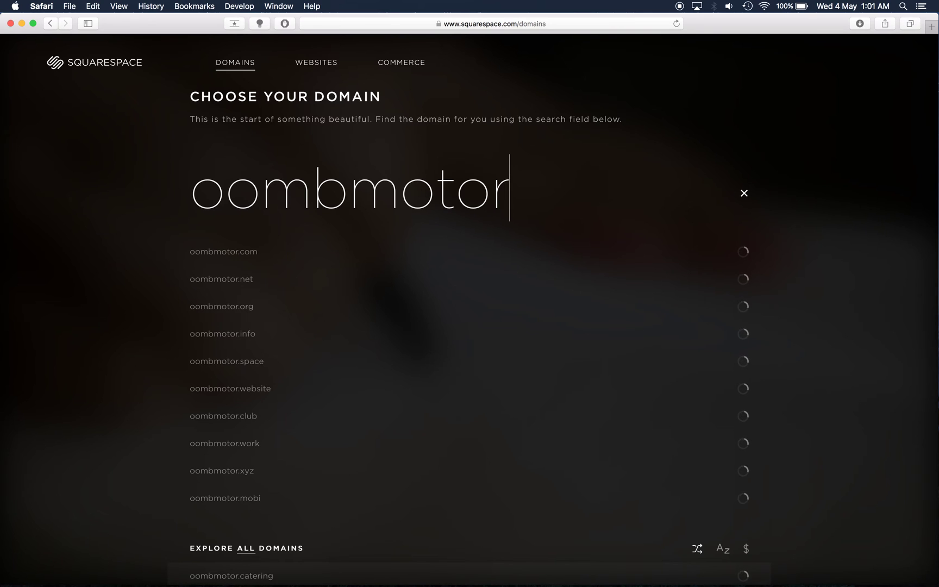
pyautogui.press('BackSpace')
pyautogui.press('BackSpace')
pyautogui.press('BackSpace')
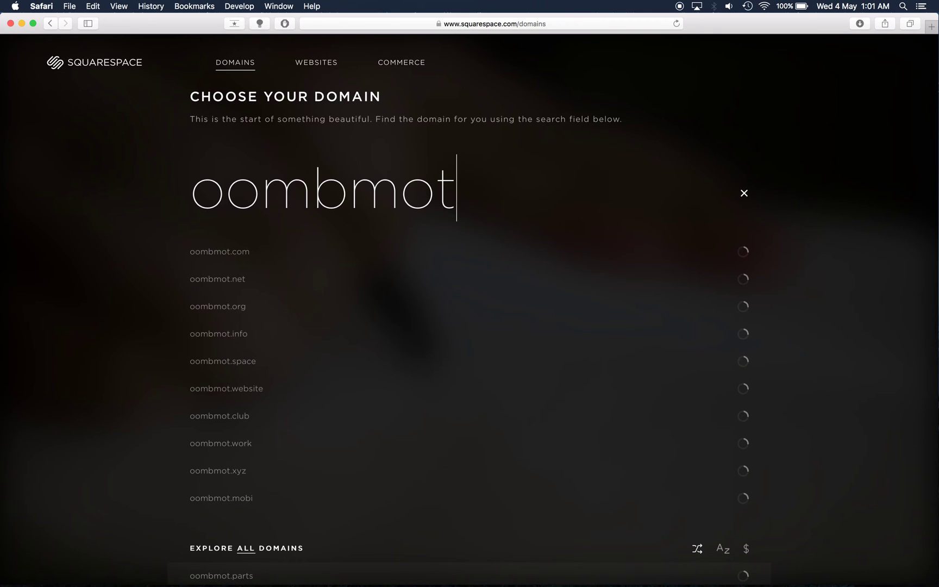
pyautogui.press('BackSpace')
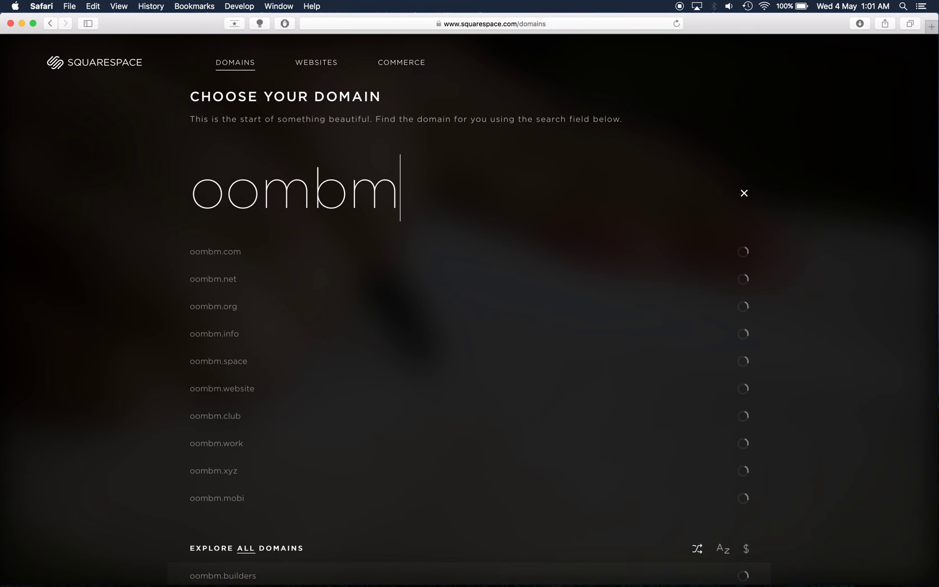
pyautogui.press('BackSpace')
pyautogui.press('BackSpace')
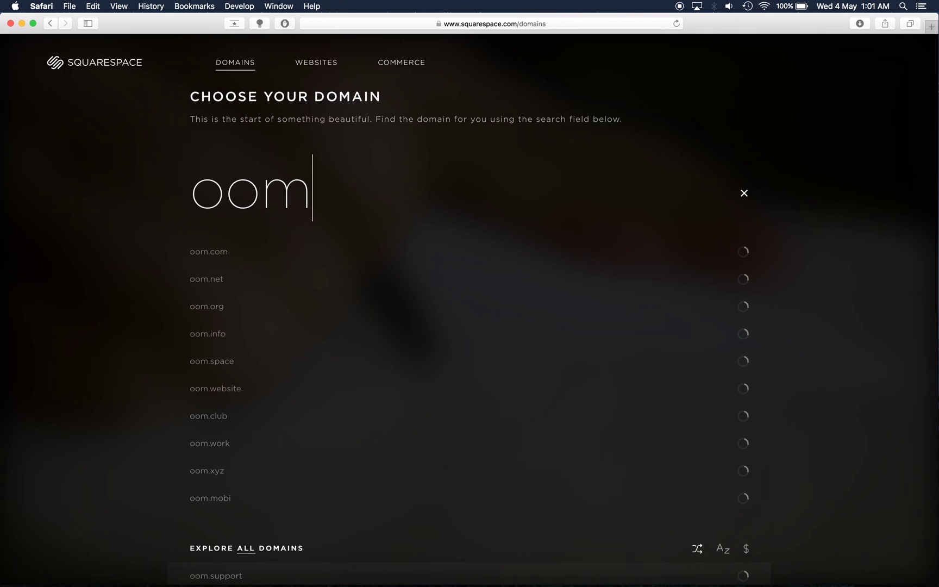
pyautogui.press('BackSpace')
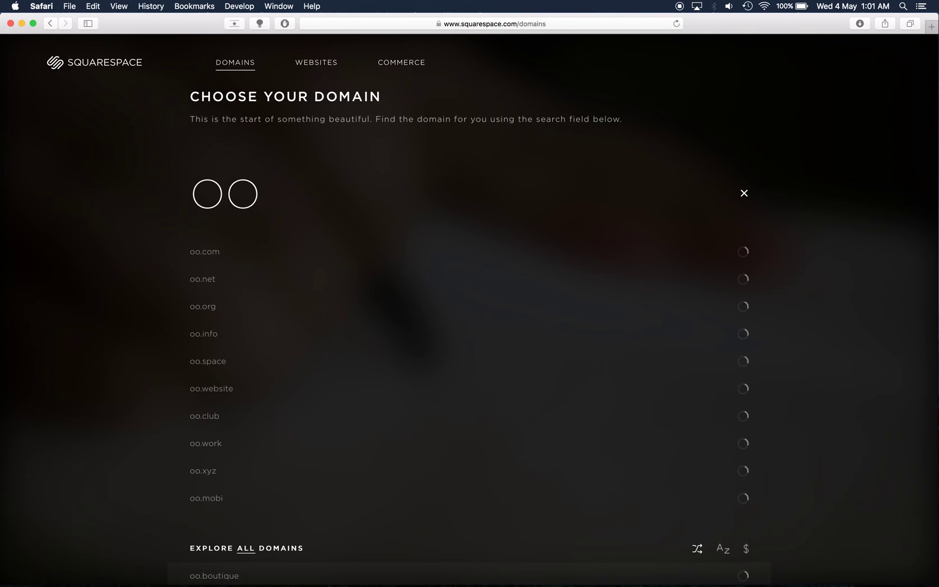
pyautogui.press('BackSpace')
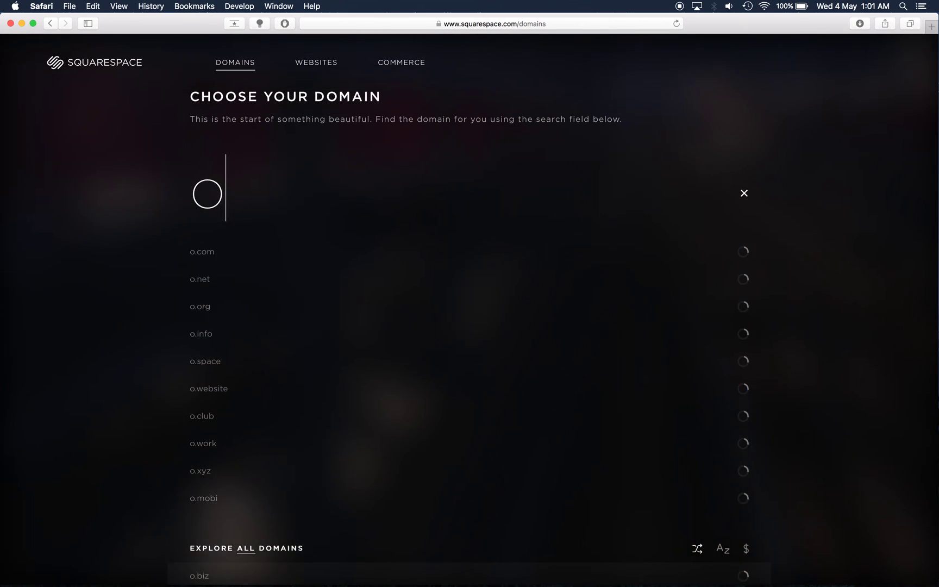
pyautogui.press('BackSpace')
pyautogui.write('c')
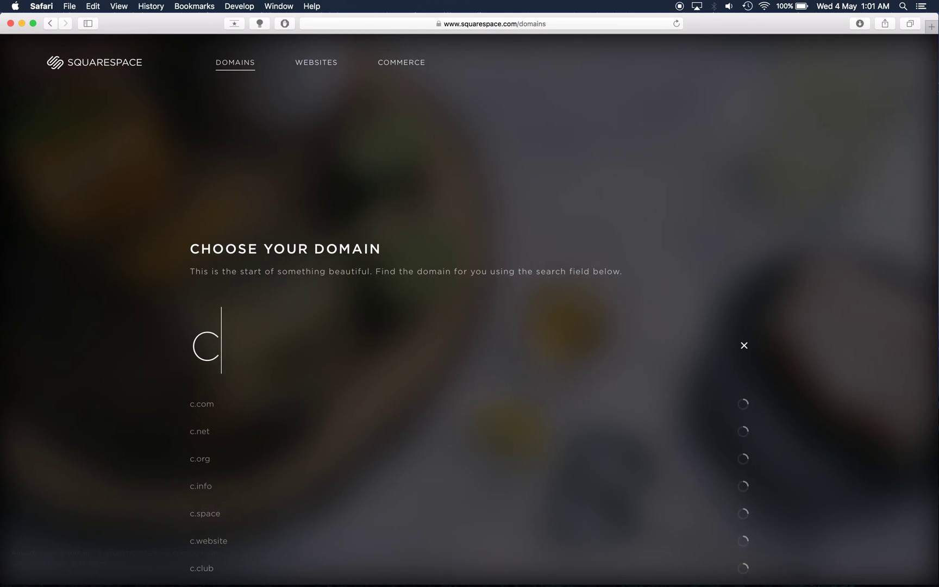
pyautogui.write('o')
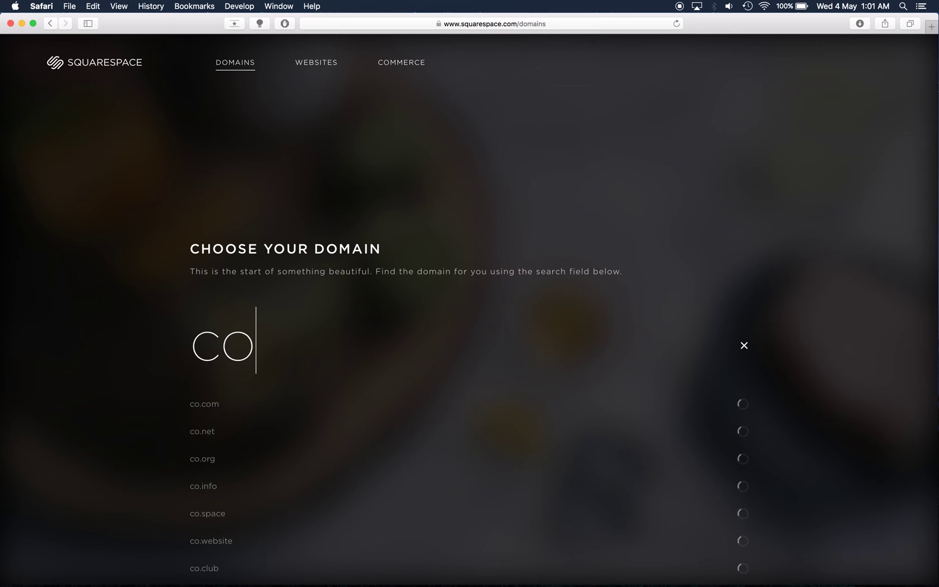
pyautogui.write('ul')
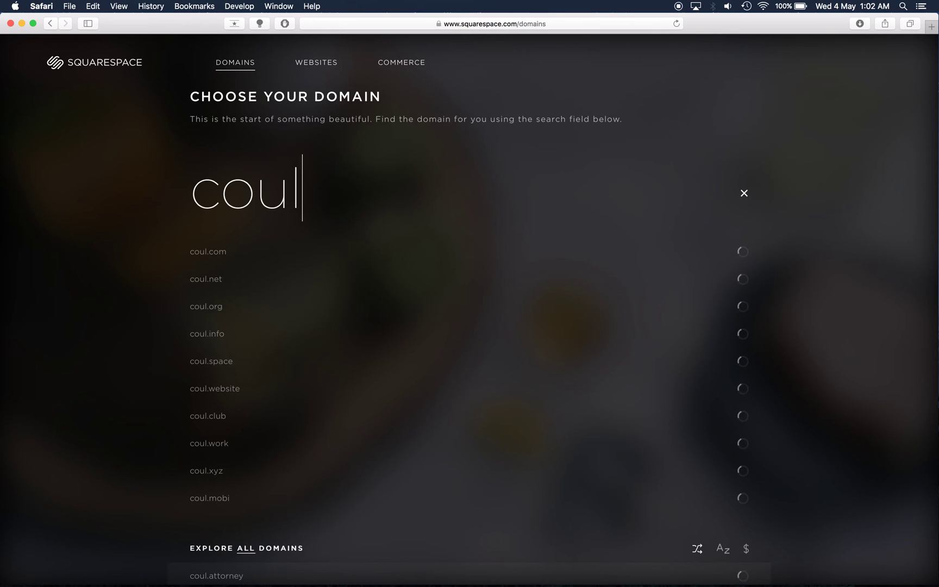
pyautogui.write('o')
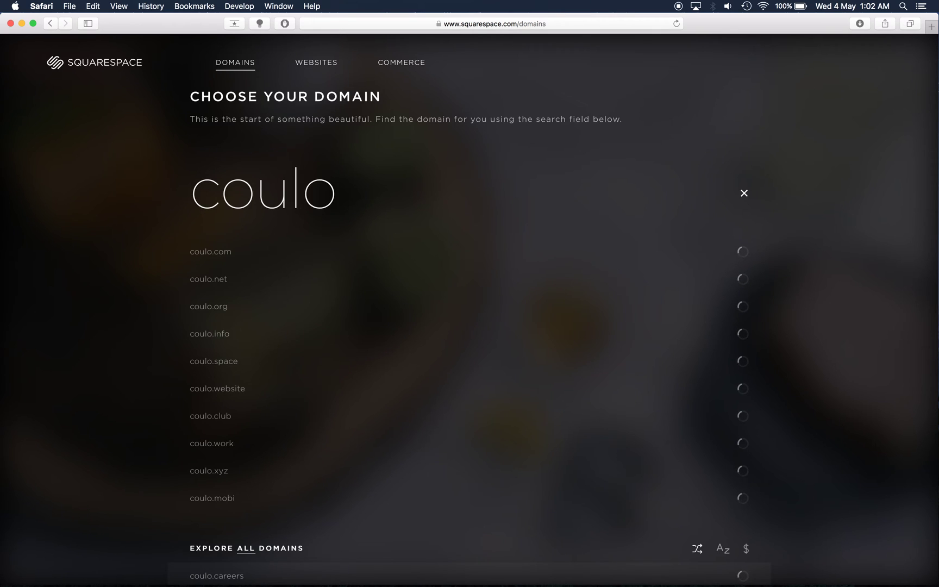
pyautogui.write('mb')
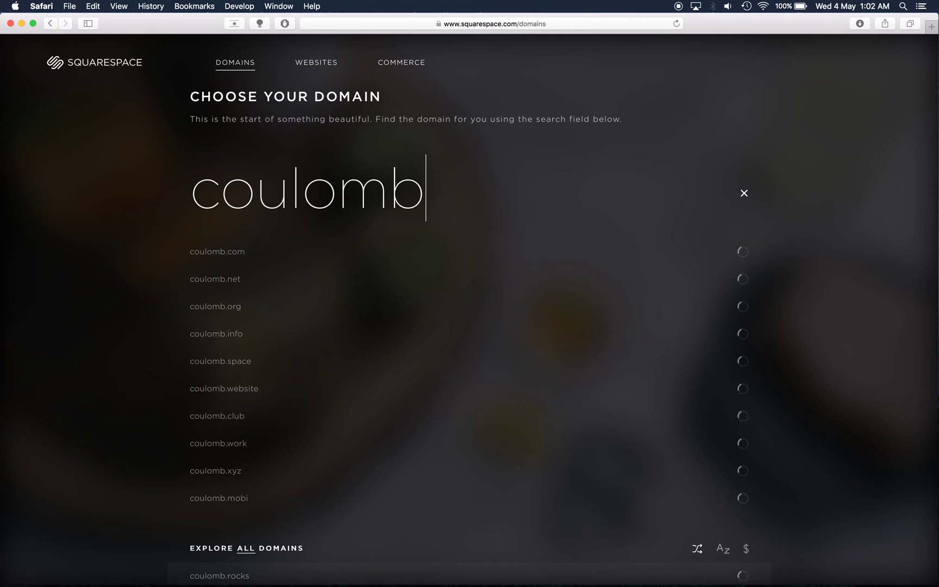
pyautogui.write('mo')
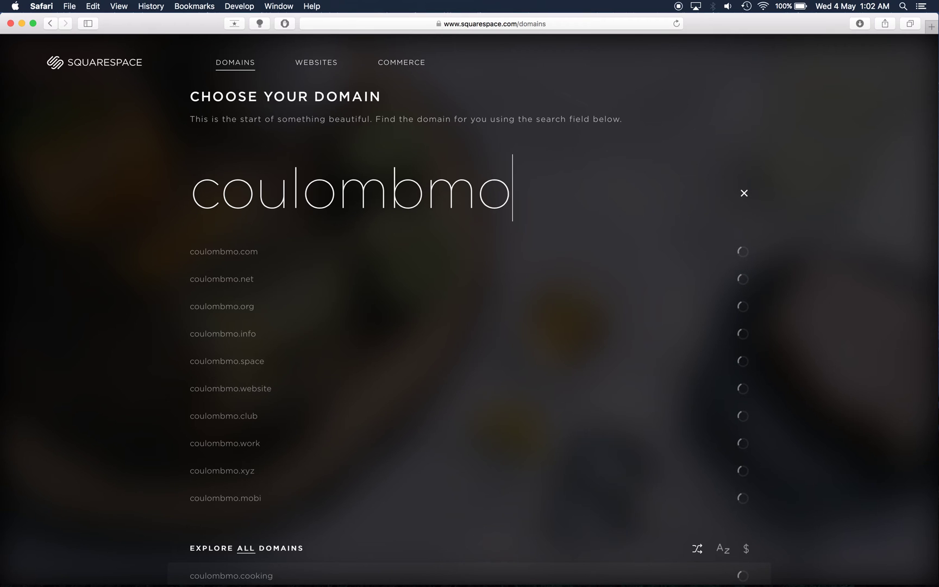
pyautogui.write('t')
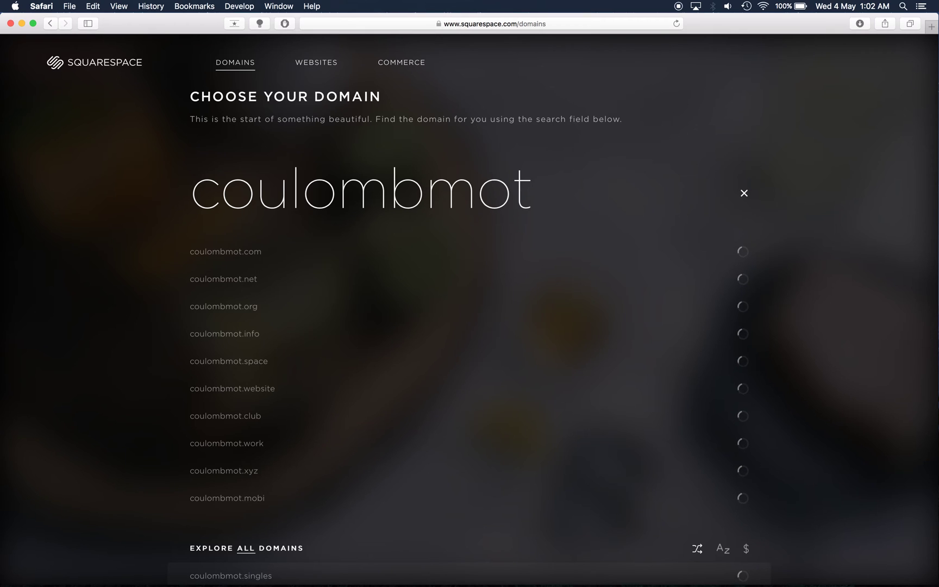
pyautogui.write('or')
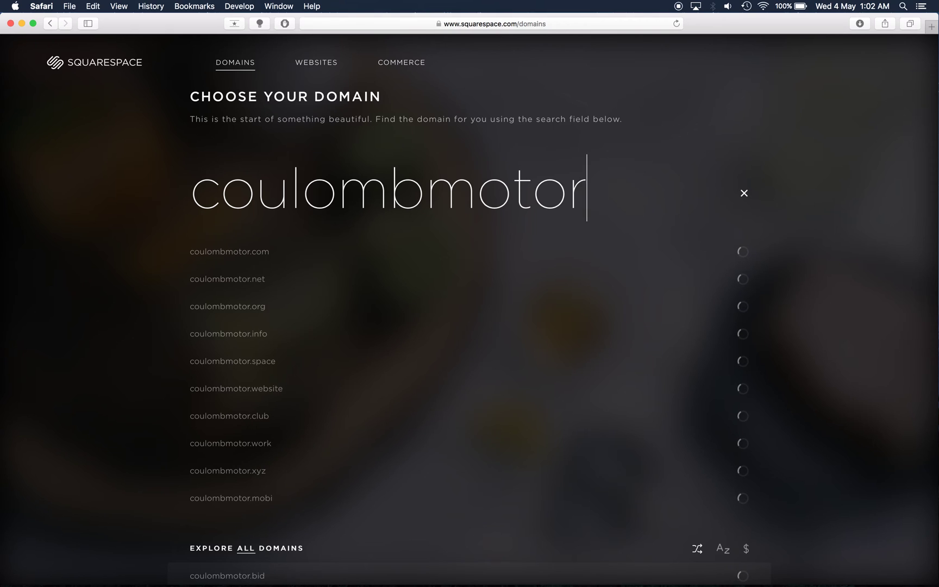
pyautogui.write('s')
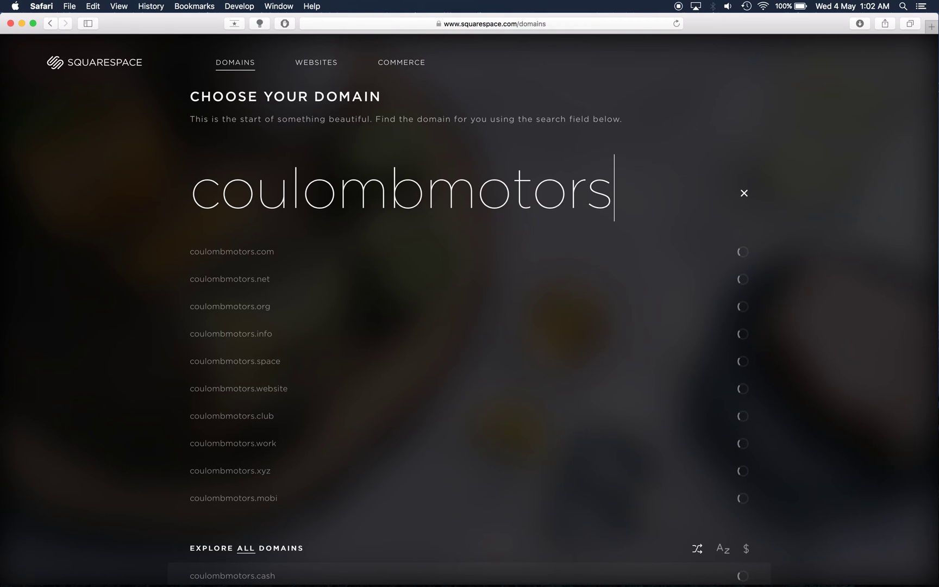
pyautogui.write('po')
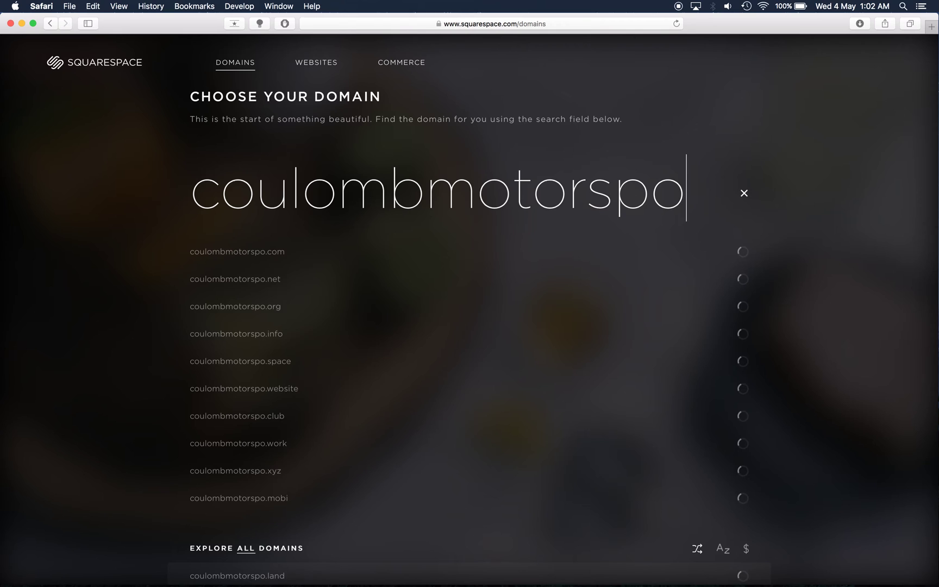
pyautogui.write('rt')
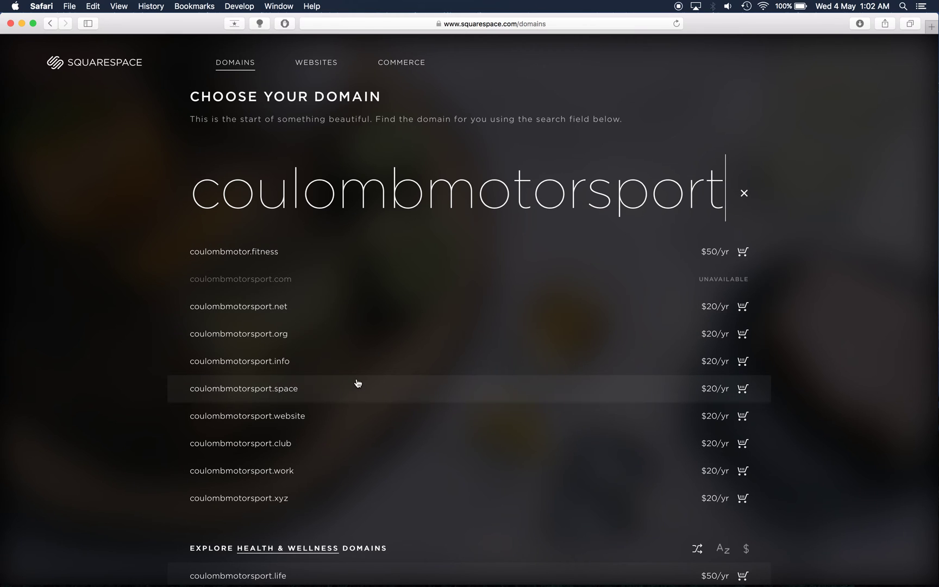
# Step: Review the coulombmotorsport domain results, then empty the domain search field
pyautogui.scroll(-3, 358, 383)
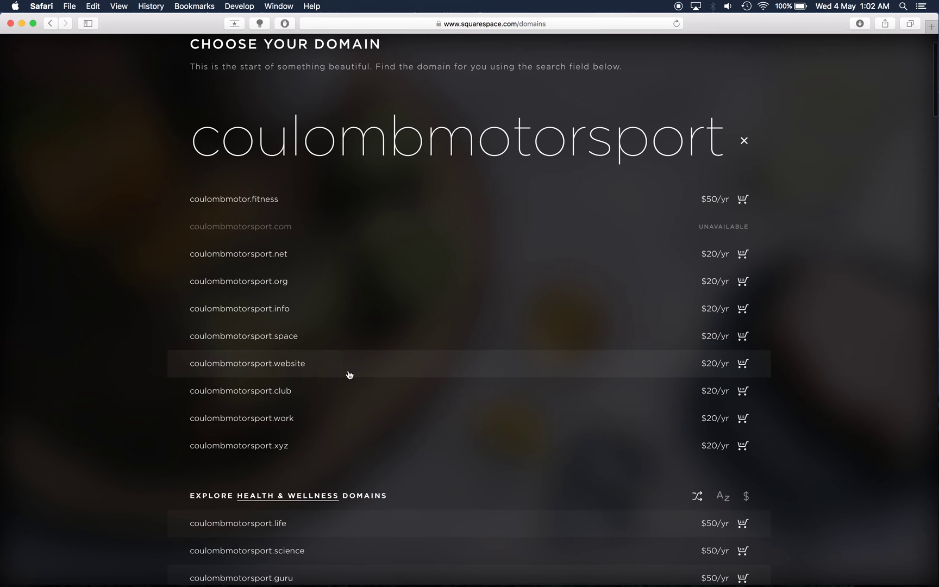
pyautogui.scroll(-5, 349, 375)
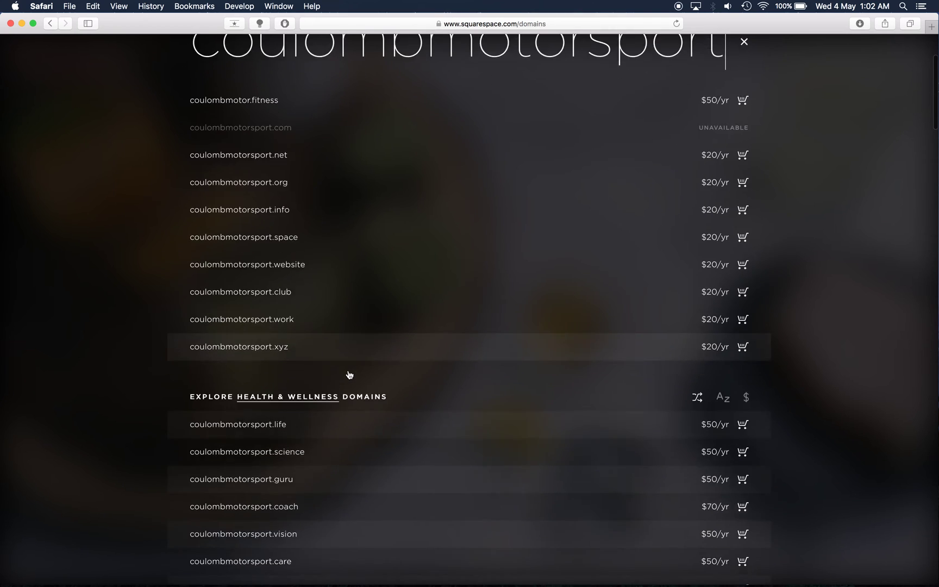
pyautogui.scroll(-7, 349, 375)
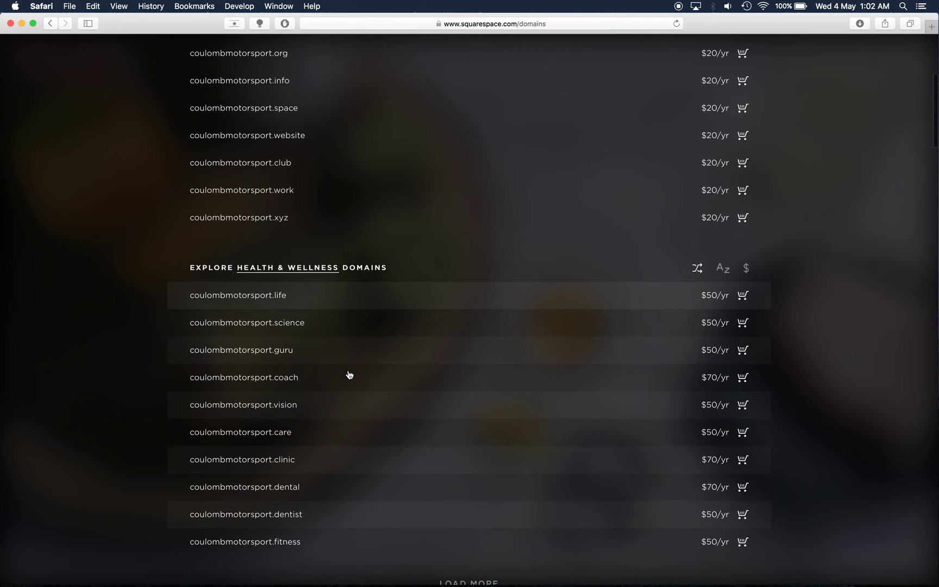
pyautogui.scroll(-4, 349, 375)
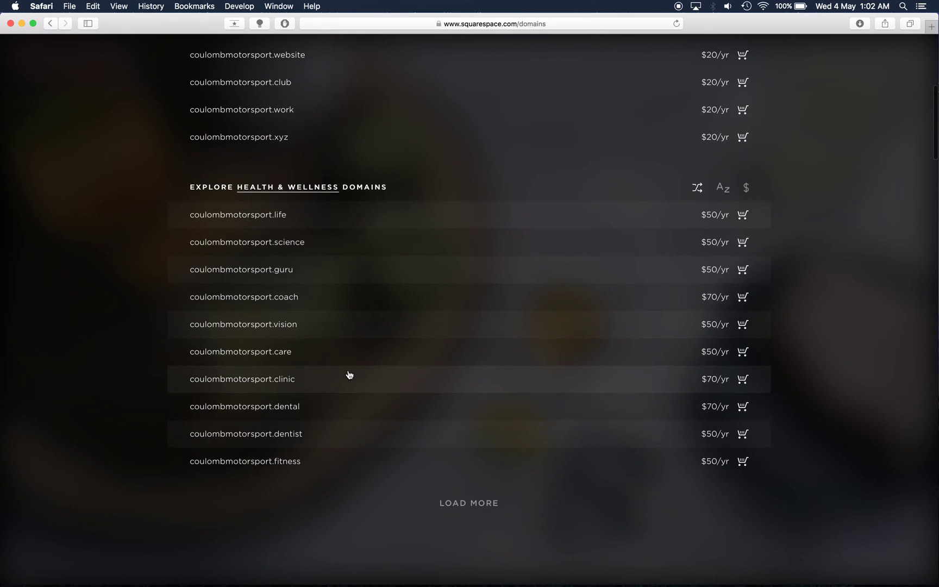
pyautogui.scroll(11, 349, 375)
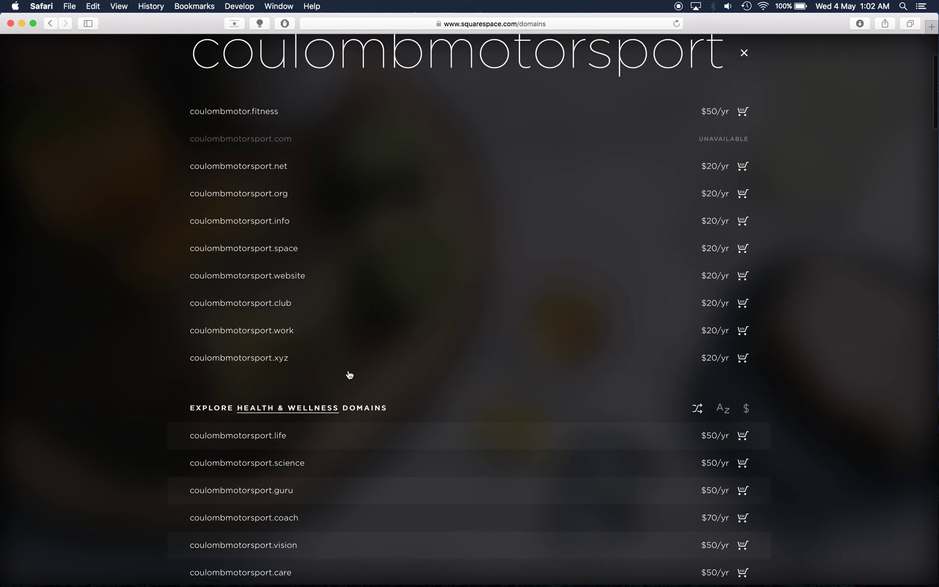
pyautogui.scroll(7, 350, 375)
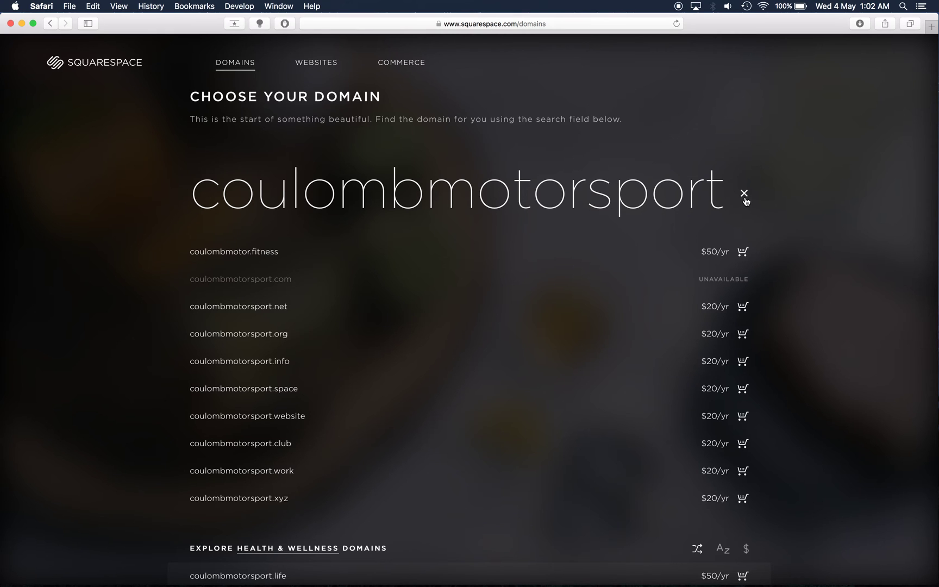
pyautogui.press('super+a')
pyautogui.press('BackSpace')
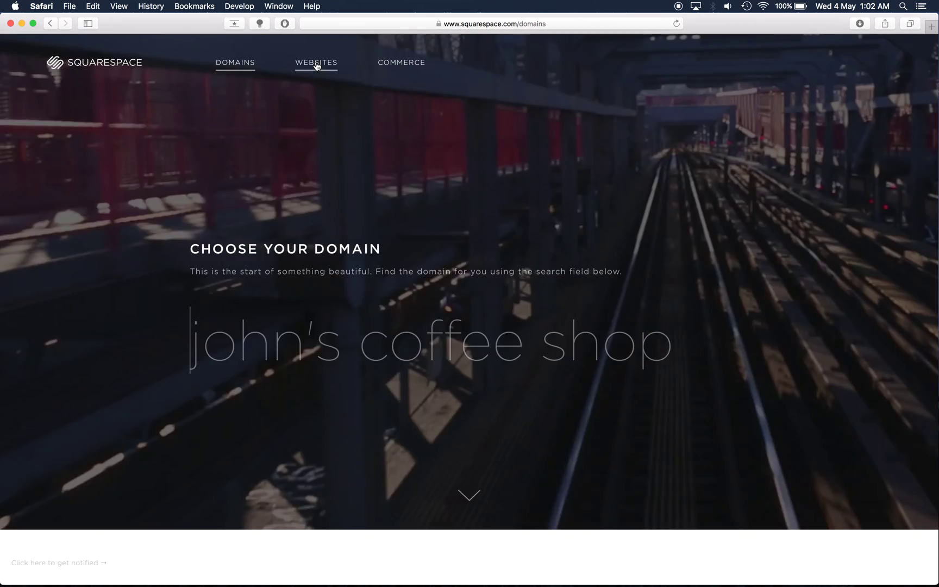
# Step: Go to the Websites page and browse the template grid down and back to the top
pyautogui.click(320, 66)
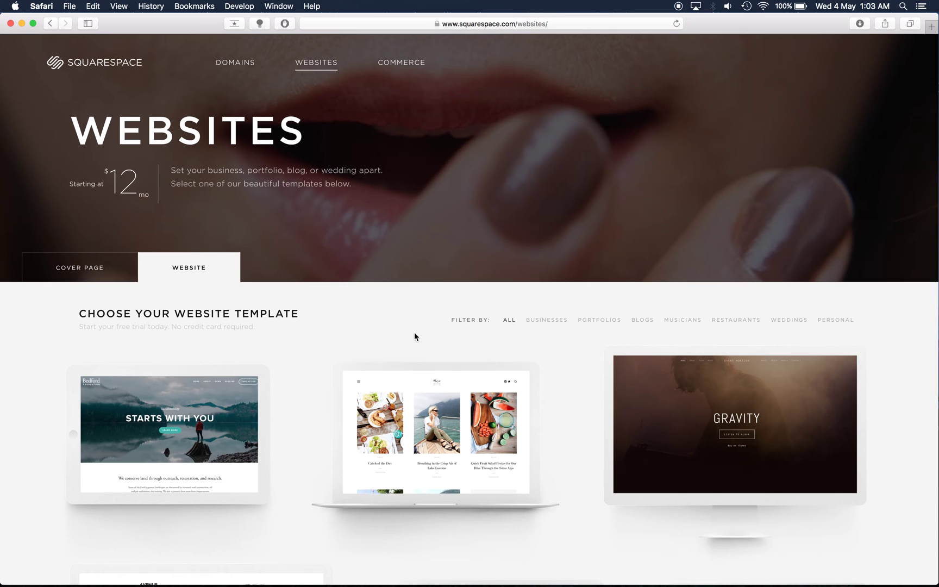
pyautogui.scroll(-4, 418, 333)
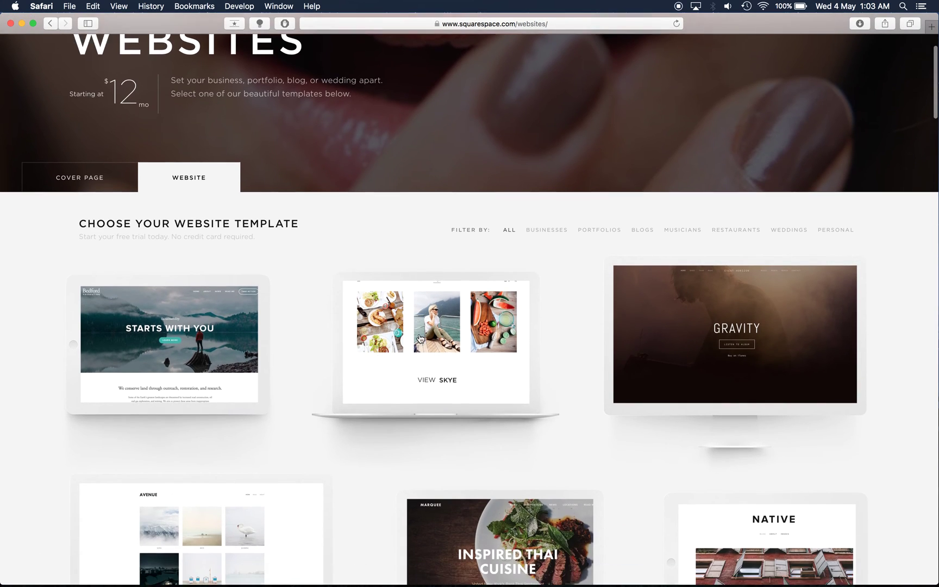
pyautogui.scroll(-10, 419, 337)
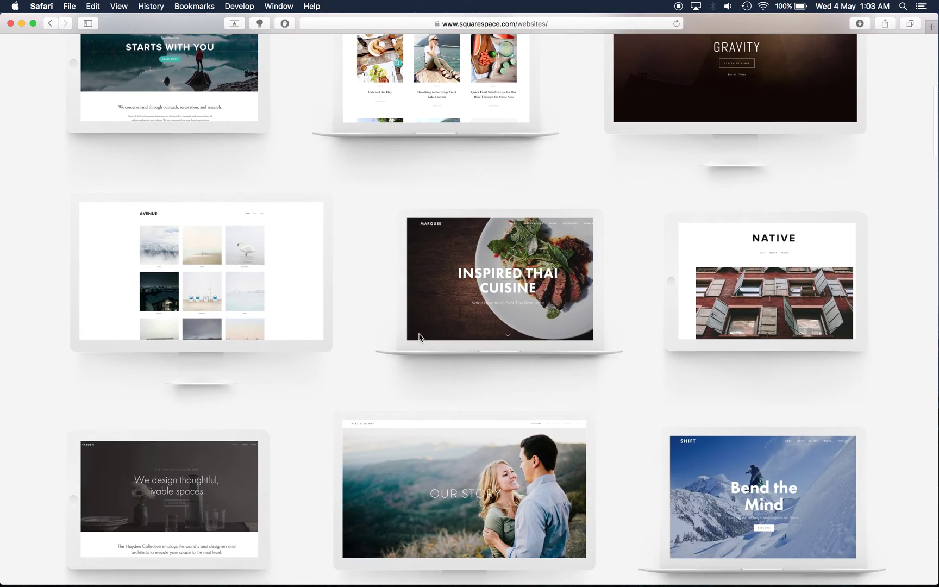
pyautogui.scroll(-7, 419, 337)
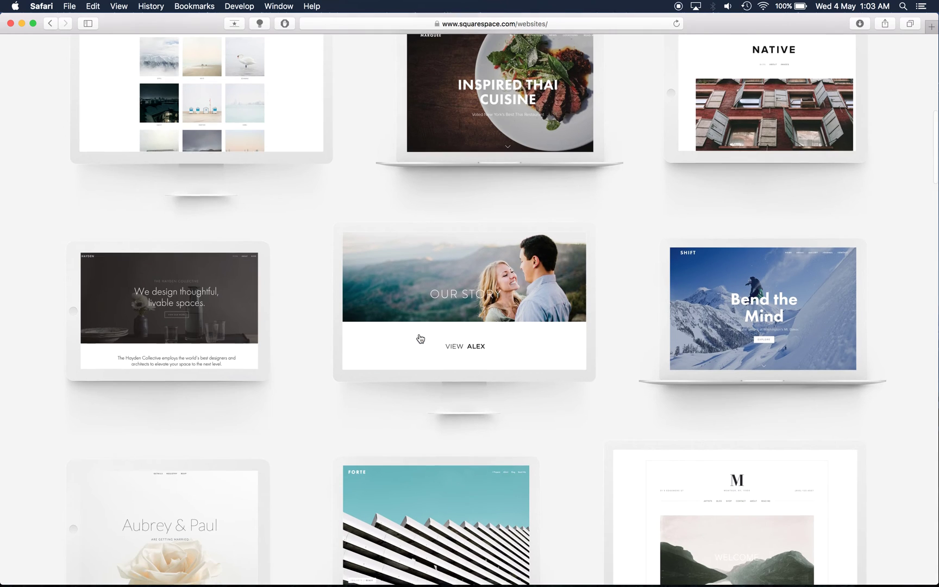
pyautogui.scroll(-6, 421, 338)
pyautogui.scroll(-3, 420, 338)
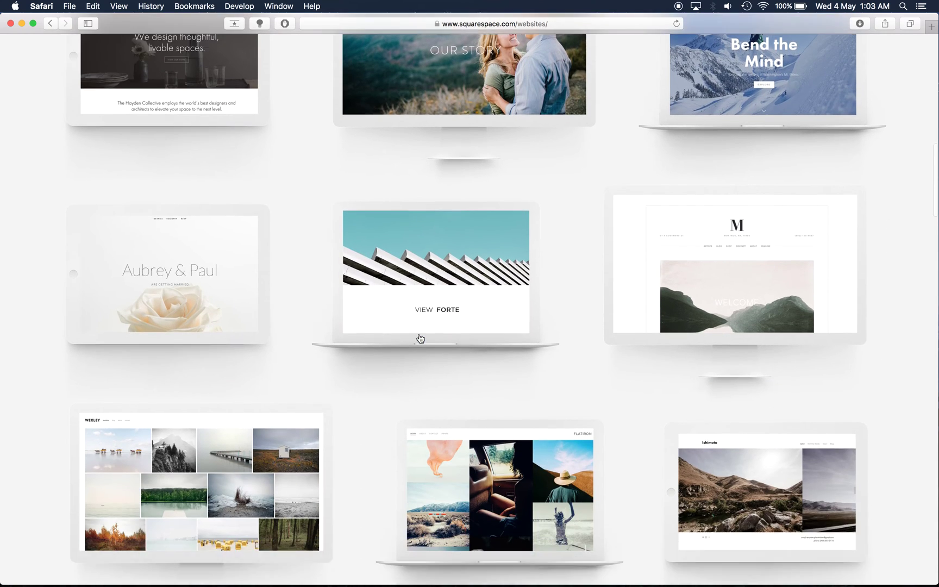
pyautogui.scroll(-3, 420, 338)
pyautogui.scroll(10, 419, 335)
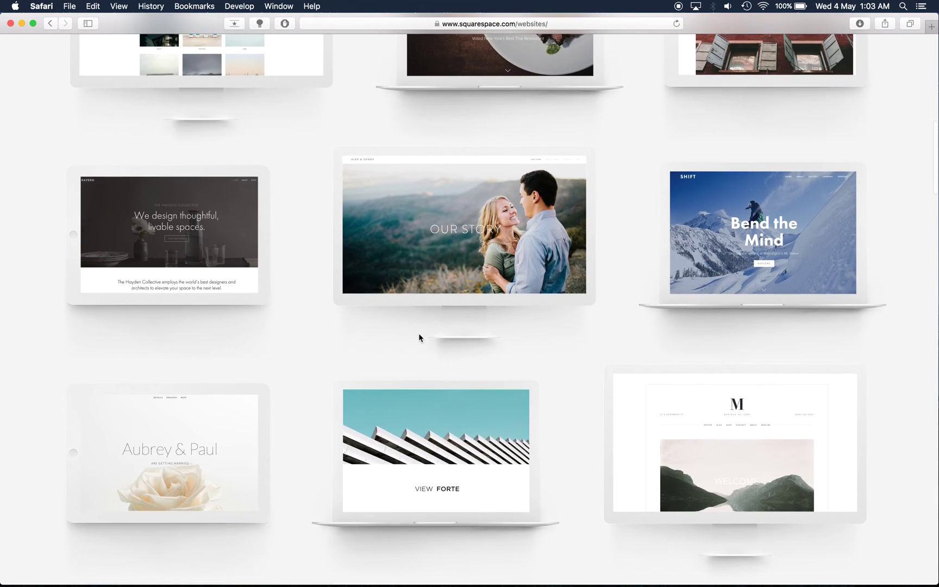
pyautogui.scroll(15, 419, 337)
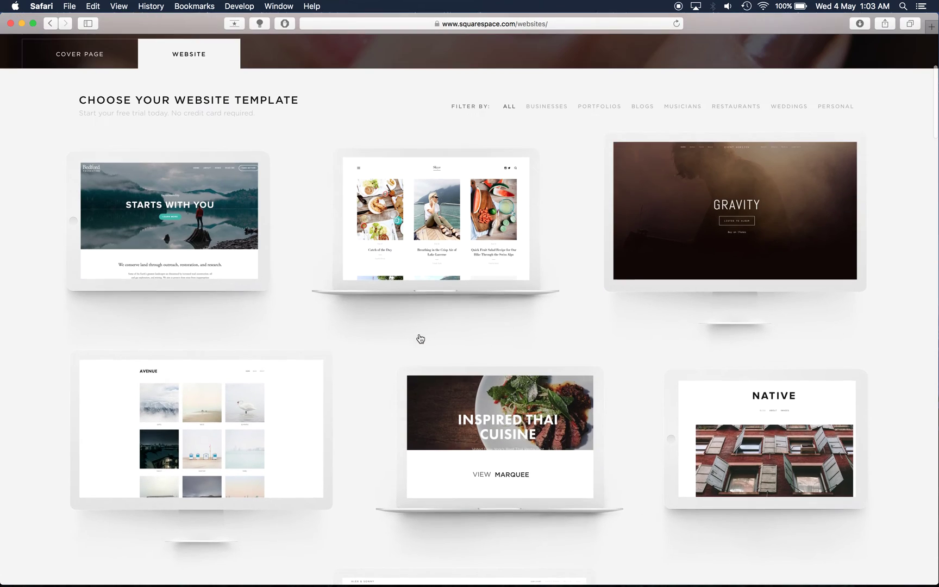
pyautogui.scroll(5, 420, 339)
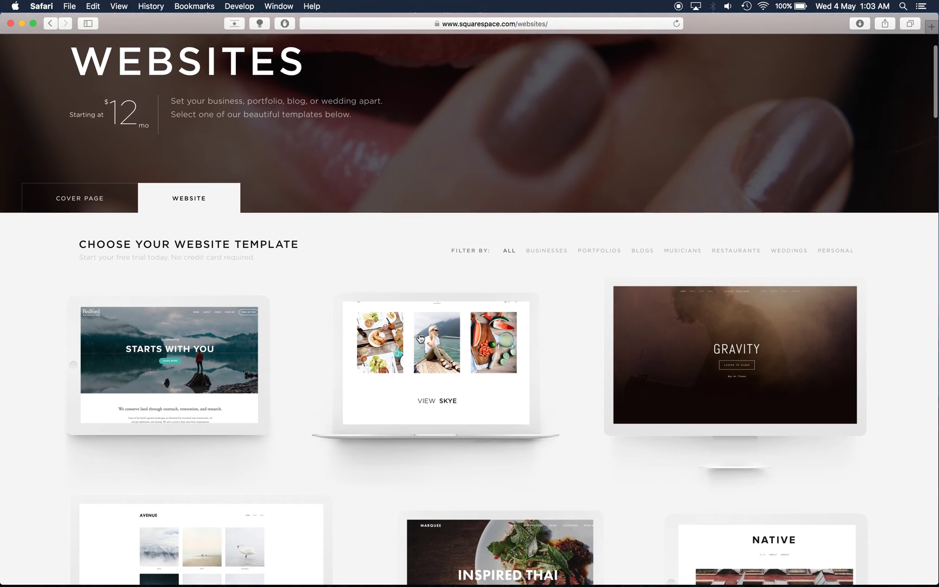
pyautogui.scroll(3, 420, 337)
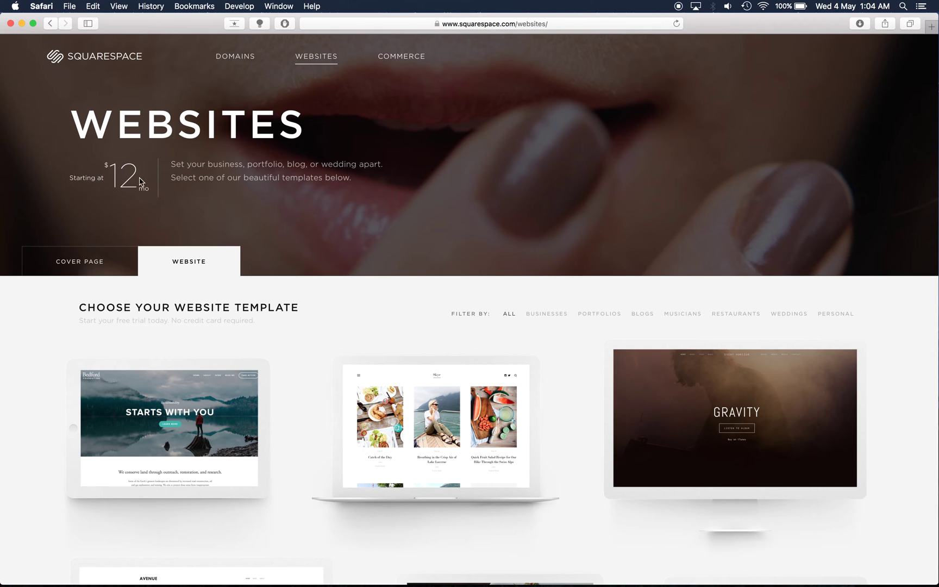
# Step: Switch to the Cover Pages layouts and browse them down and back up
pyautogui.click(64, 269)
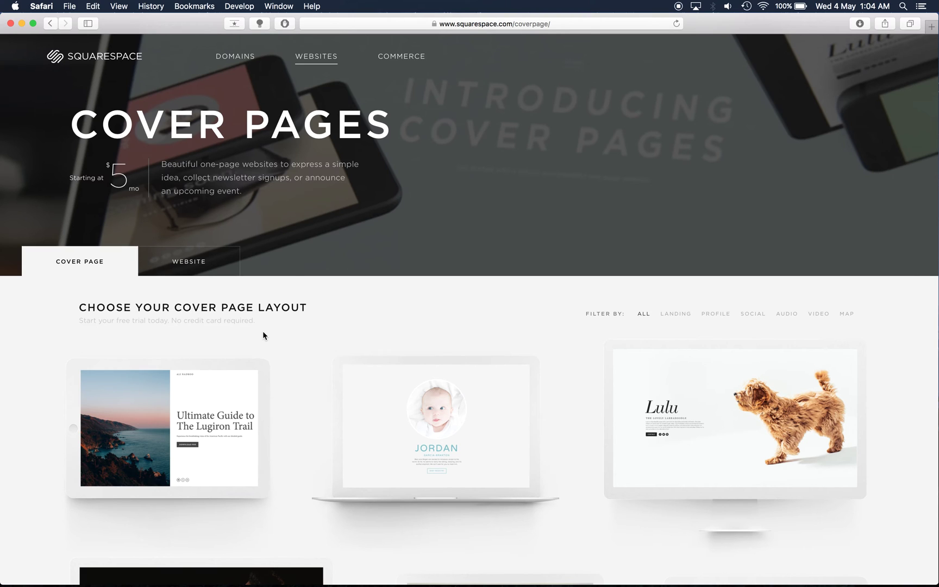
pyautogui.scroll(-5, 263, 333)
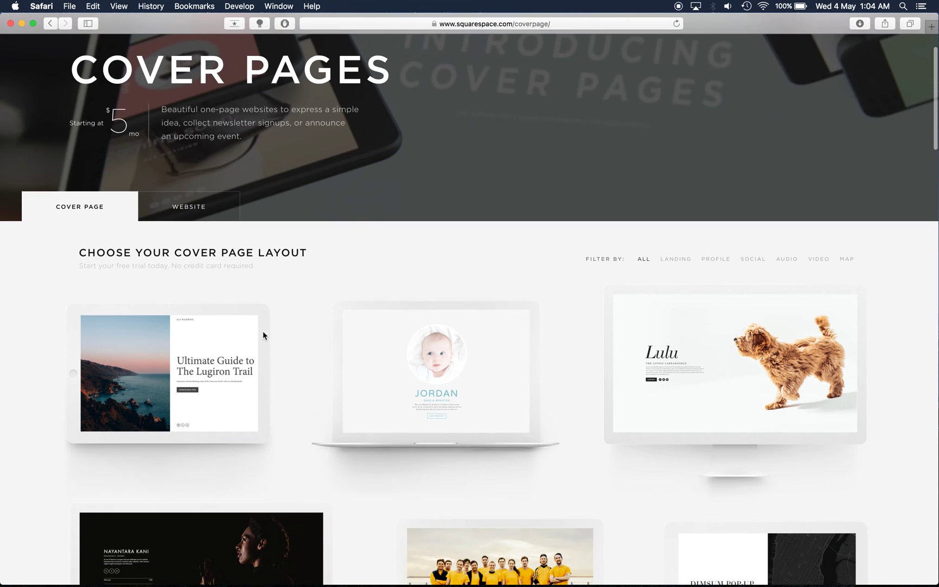
pyautogui.scroll(-5, 264, 336)
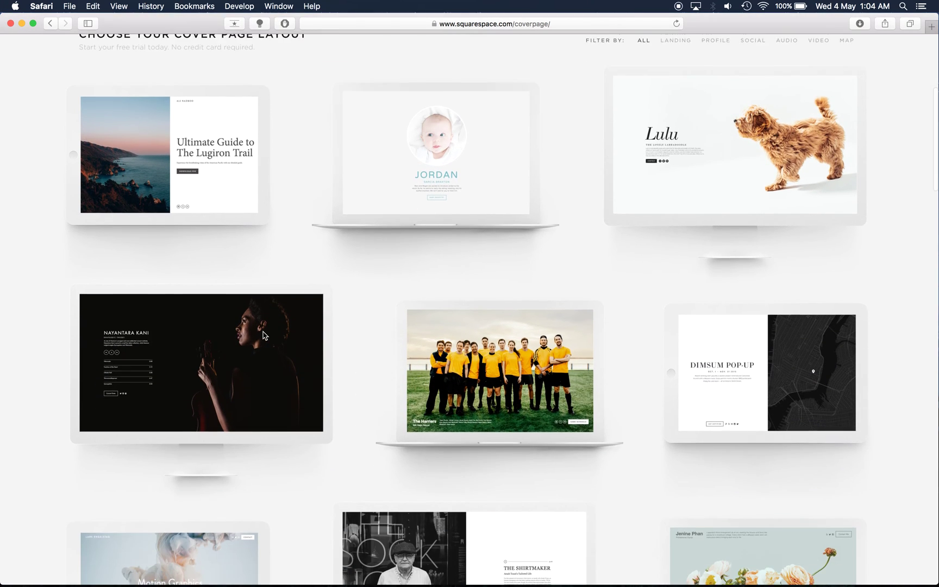
pyautogui.scroll(-5, 265, 336)
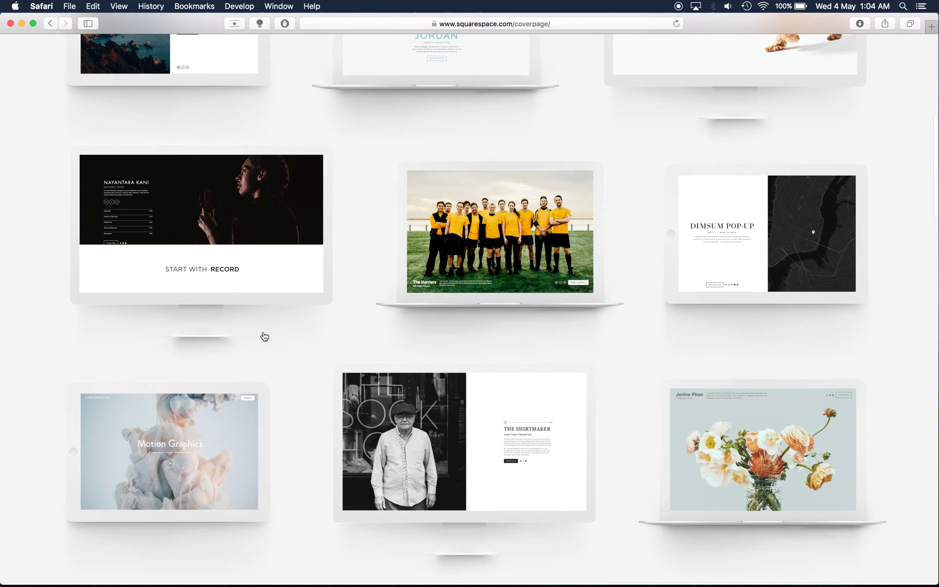
pyautogui.scroll(-4, 262, 335)
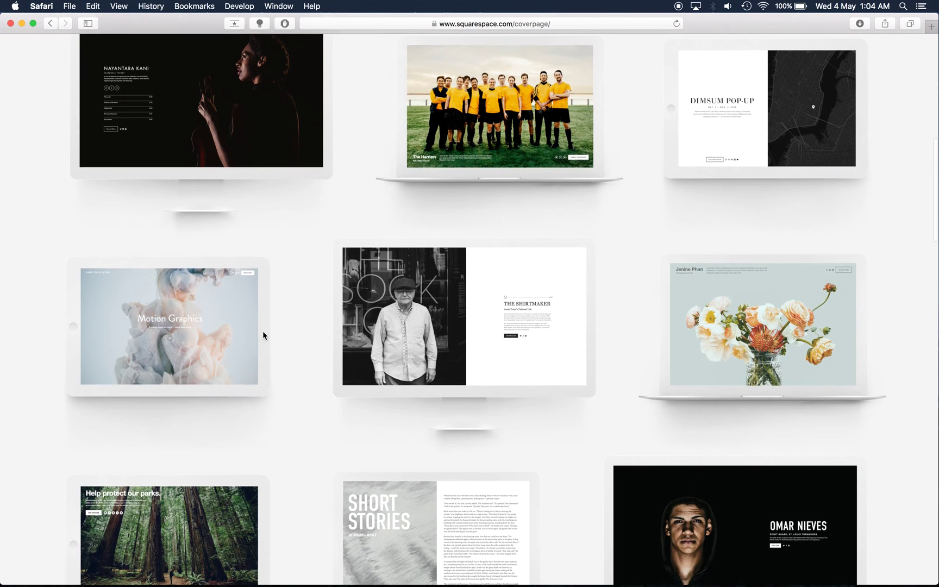
pyautogui.scroll(-3, 262, 336)
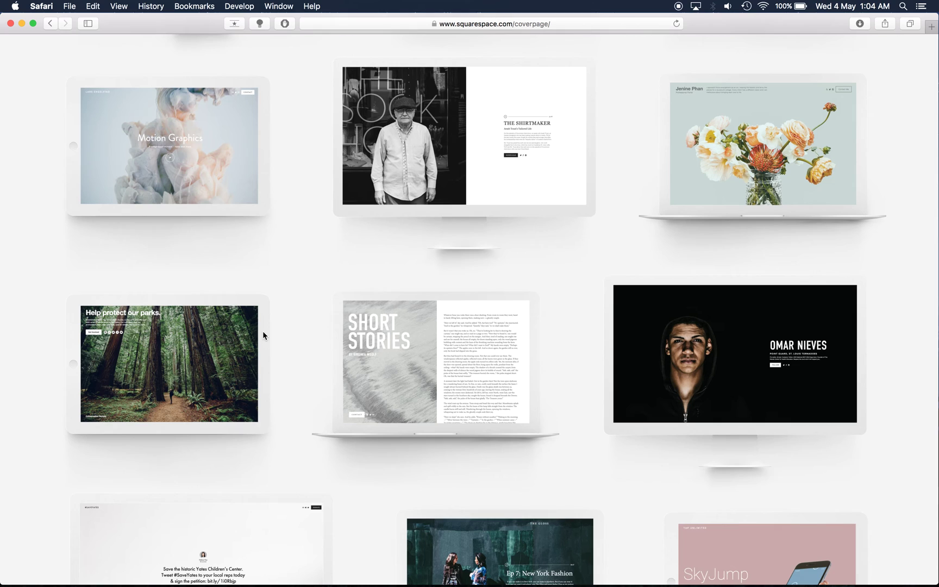
pyautogui.scroll(-4, 263, 336)
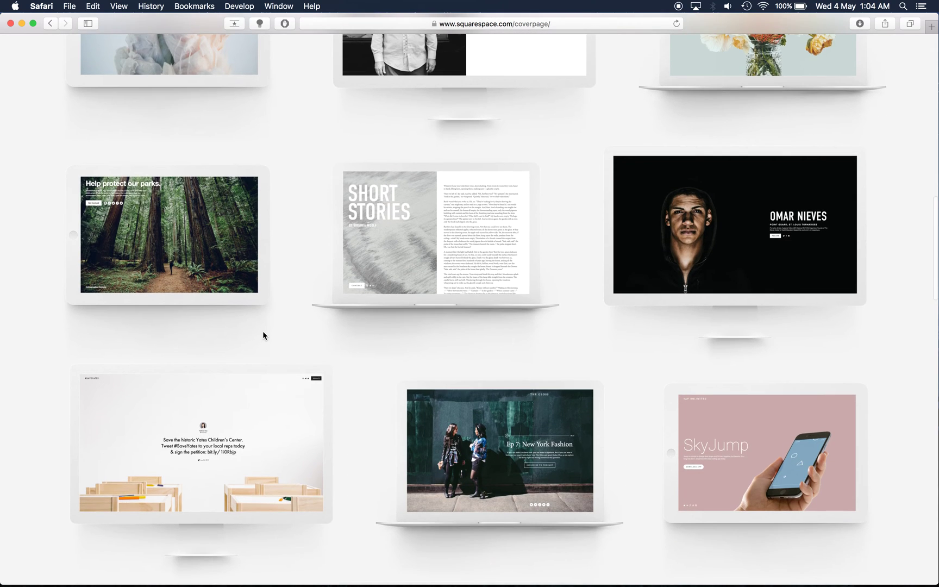
pyautogui.scroll(-4, 263, 335)
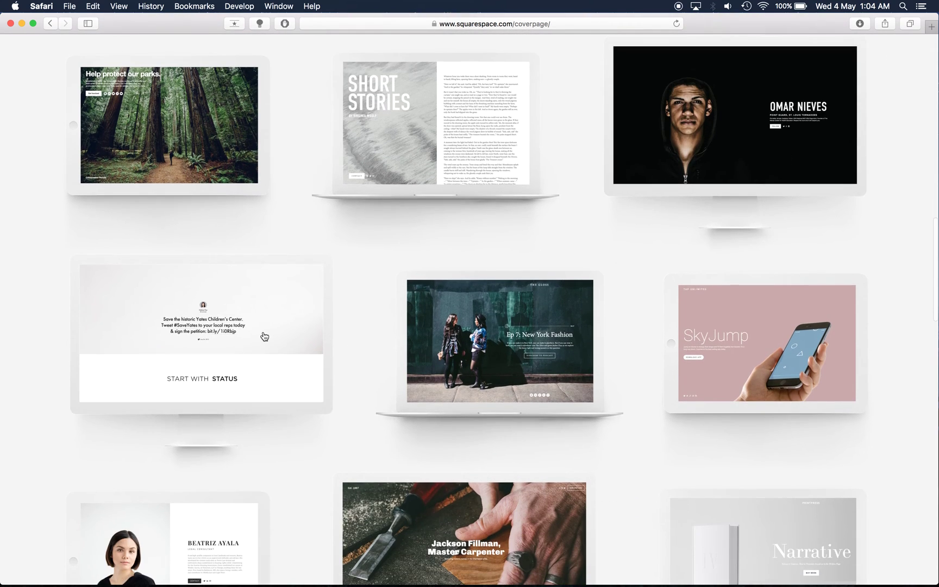
pyautogui.scroll(10, 265, 337)
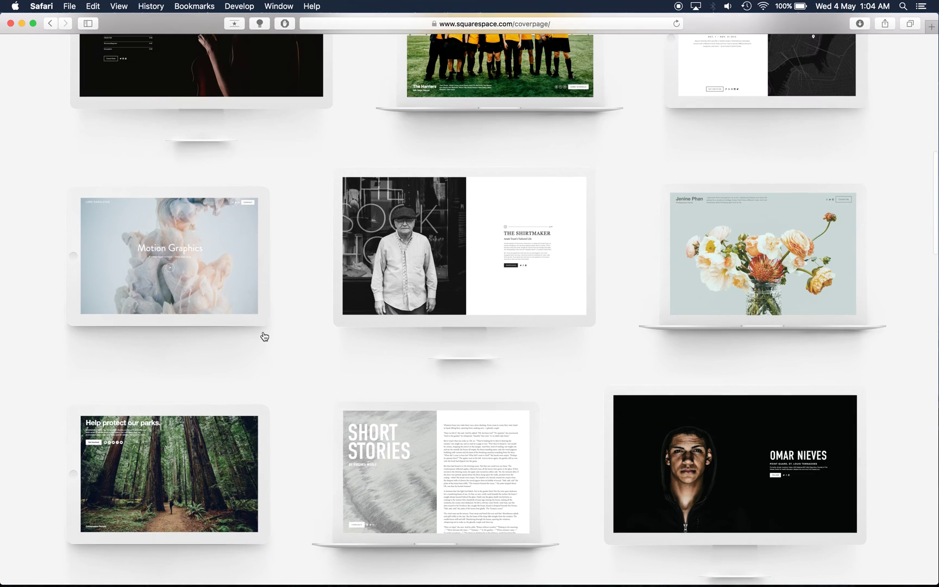
pyautogui.scroll(8, 265, 337)
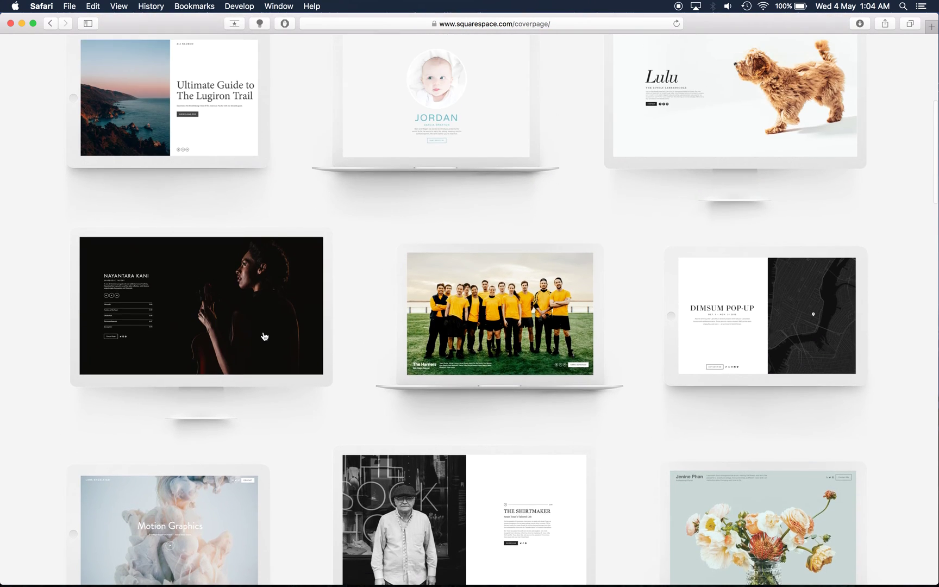
pyautogui.scroll(7, 264, 336)
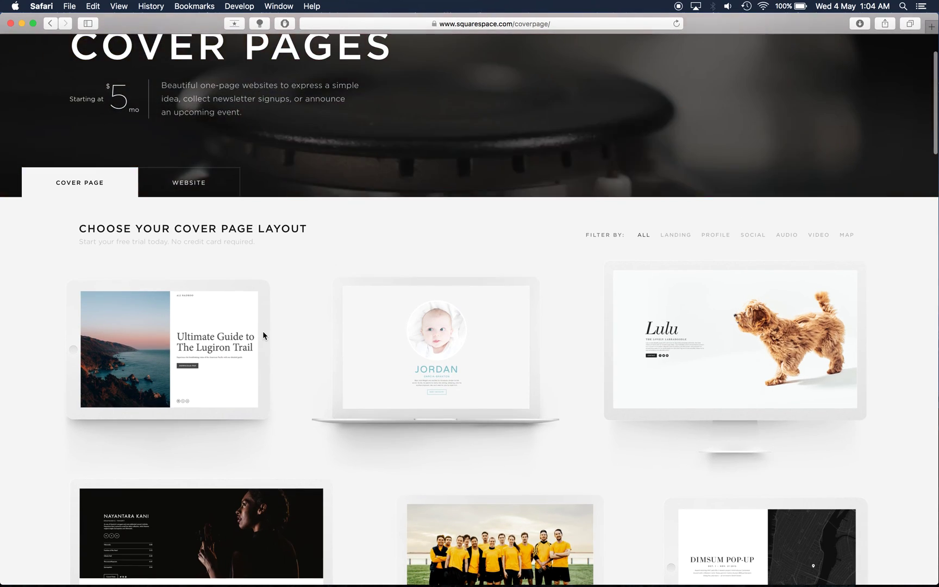
pyautogui.scroll(3, 263, 335)
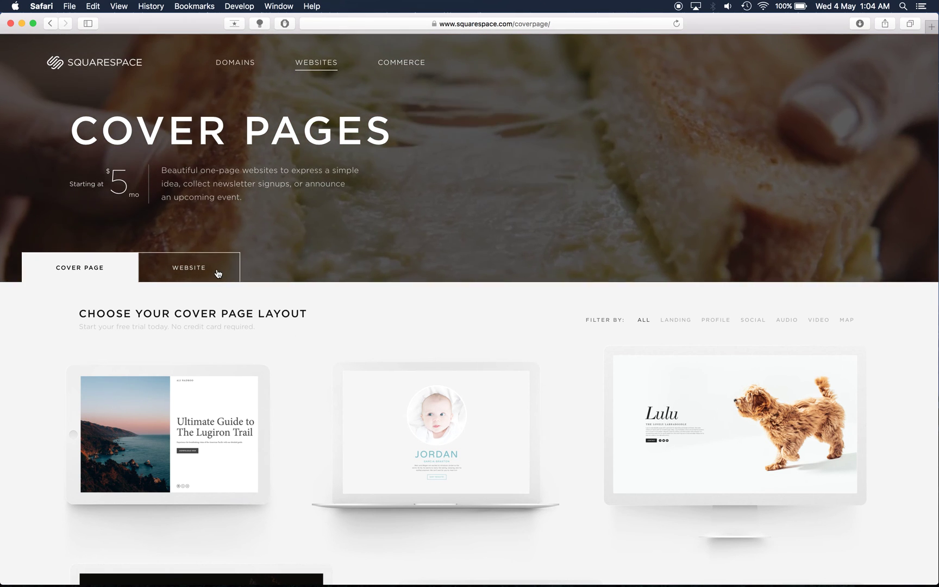
# Step: Return to the full website template listing and scroll down the grid
pyautogui.click(218, 273)
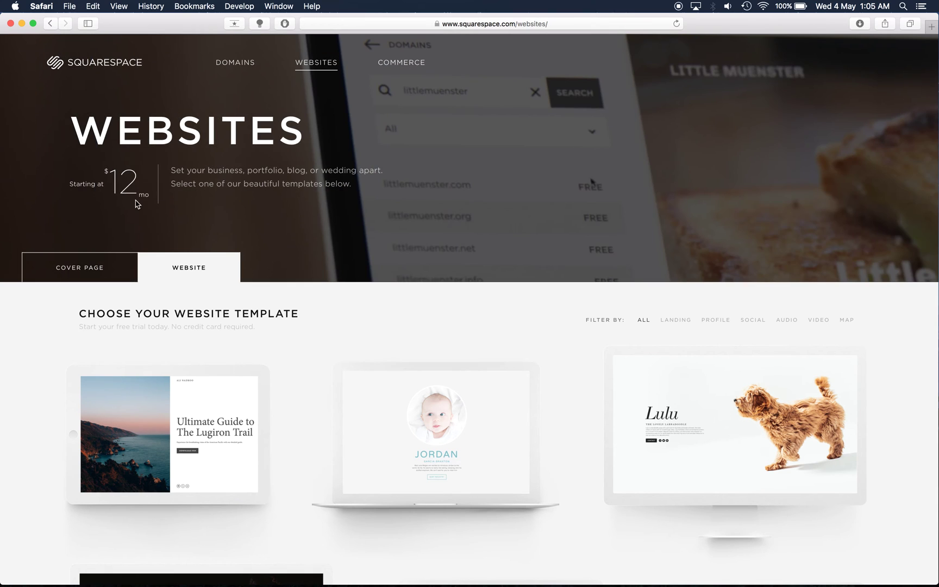
pyautogui.click(230, 271)
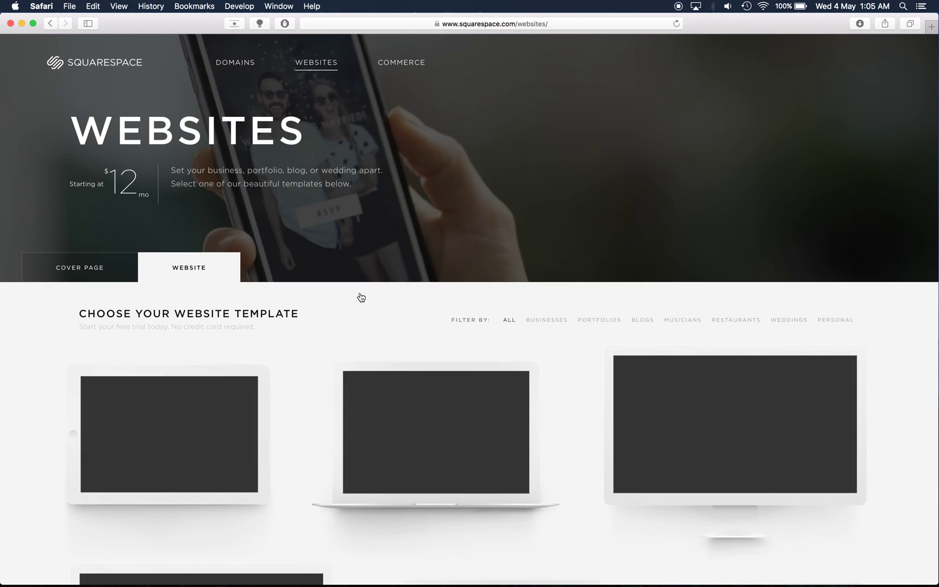
pyautogui.scroll(-5, 361, 297)
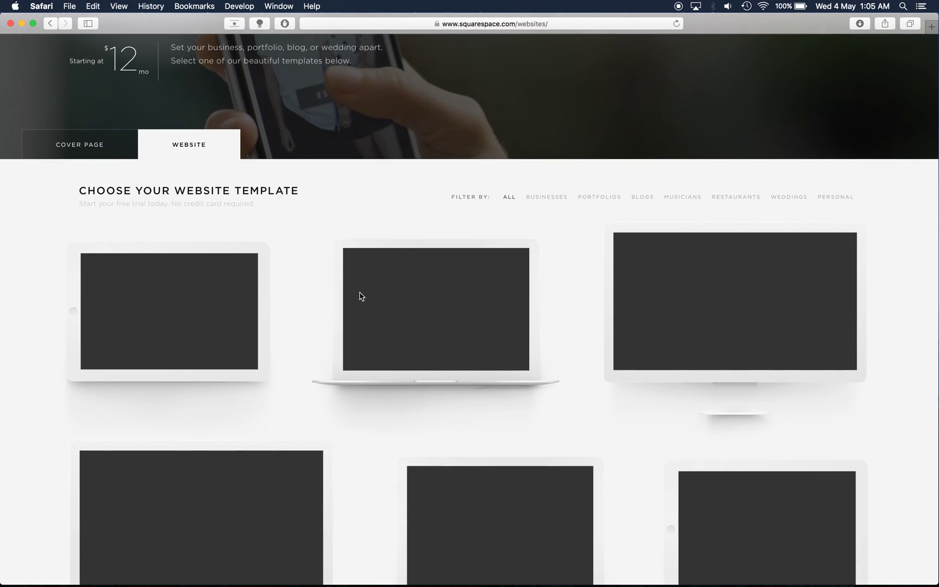
pyautogui.scroll(-1, 272, 293)
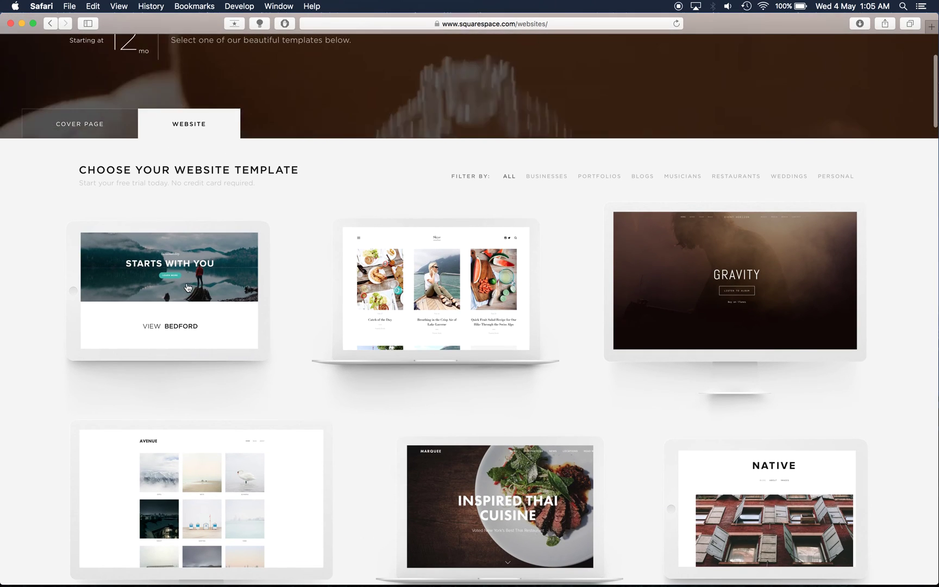
# Step: Open the Bedford template page with its desktop and mobile previews
pyautogui.click(155, 329)
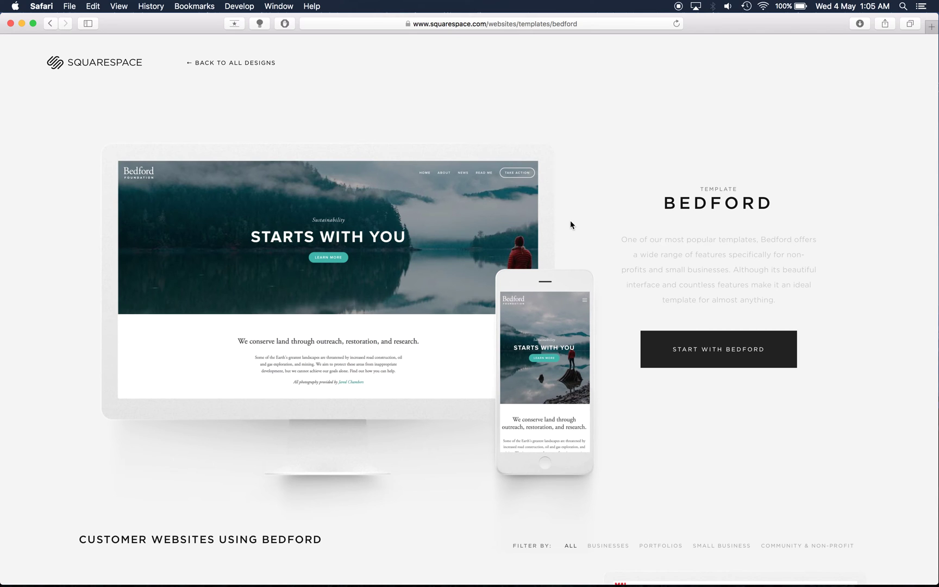
pyautogui.moveTo(340, 199)
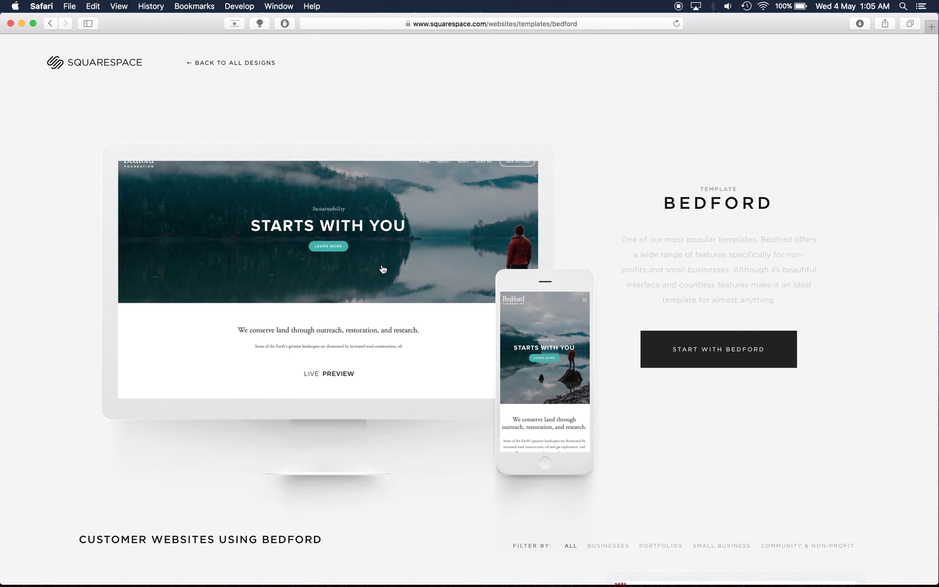
pyautogui.moveTo(553, 368)
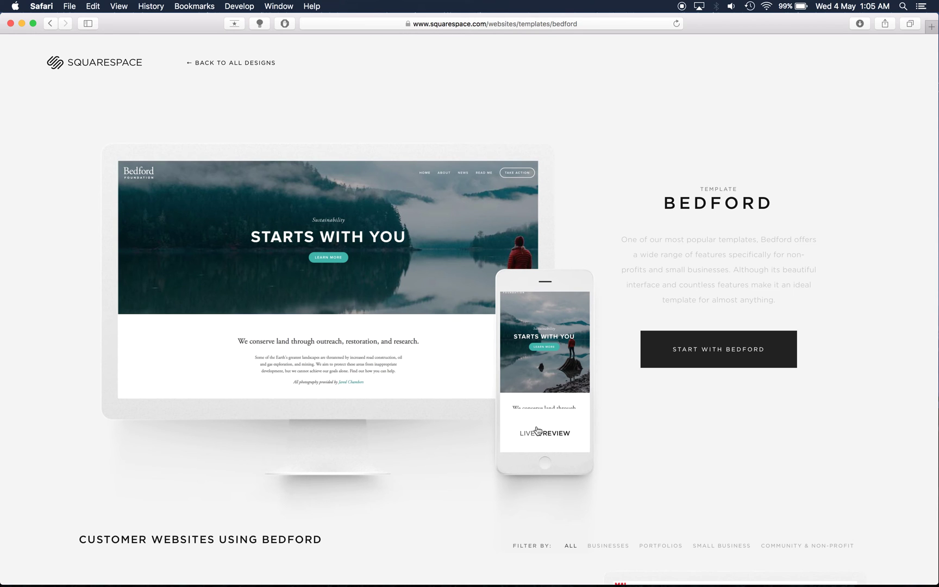
pyautogui.scroll(-5, 538, 431)
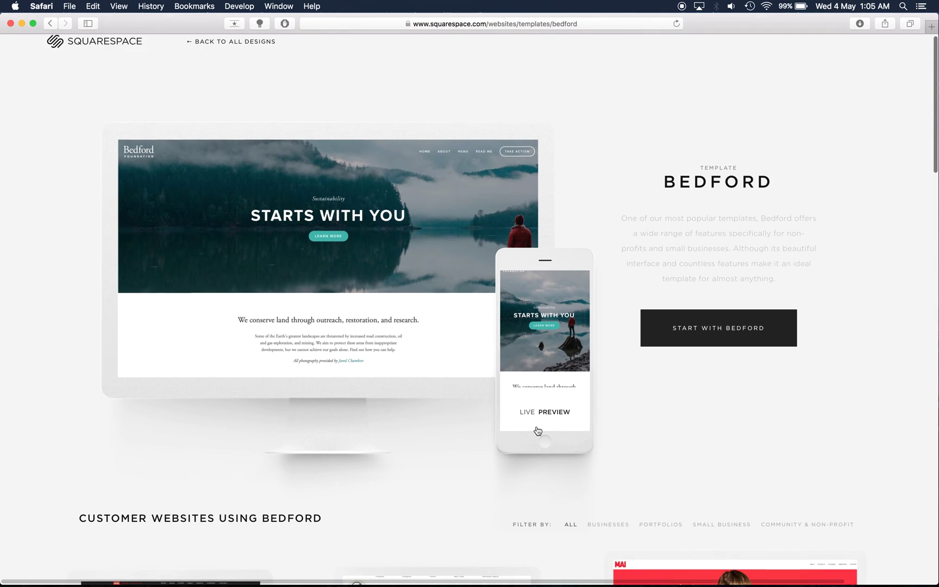
pyautogui.scroll(-5, 537, 431)
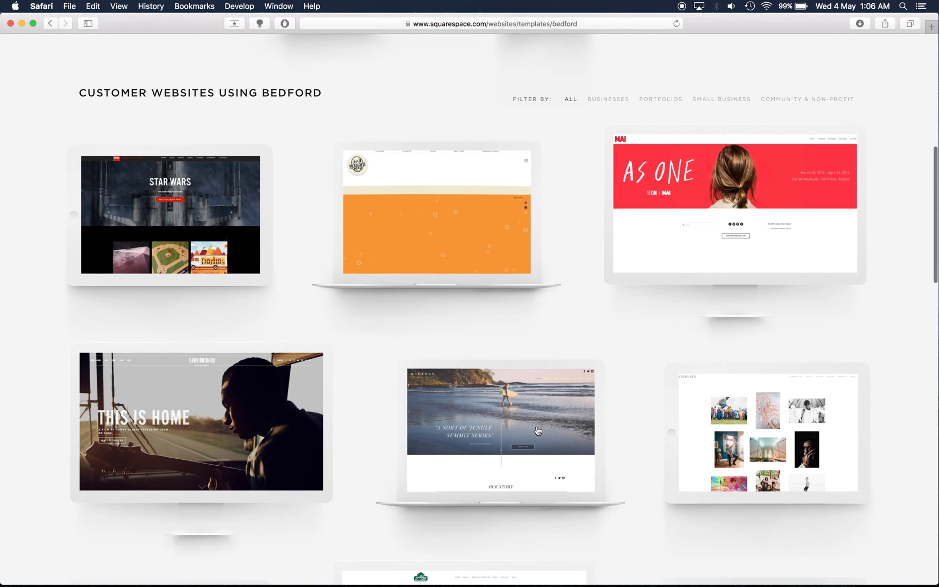
pyautogui.scroll(-1, 537, 432)
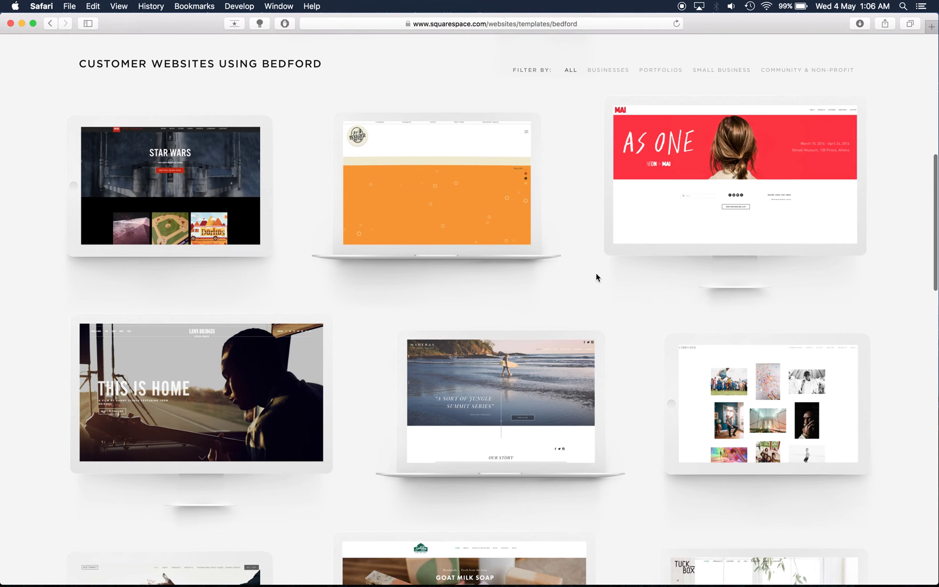
pyautogui.scroll(-3, 597, 274)
pyautogui.scroll(-5, 596, 277)
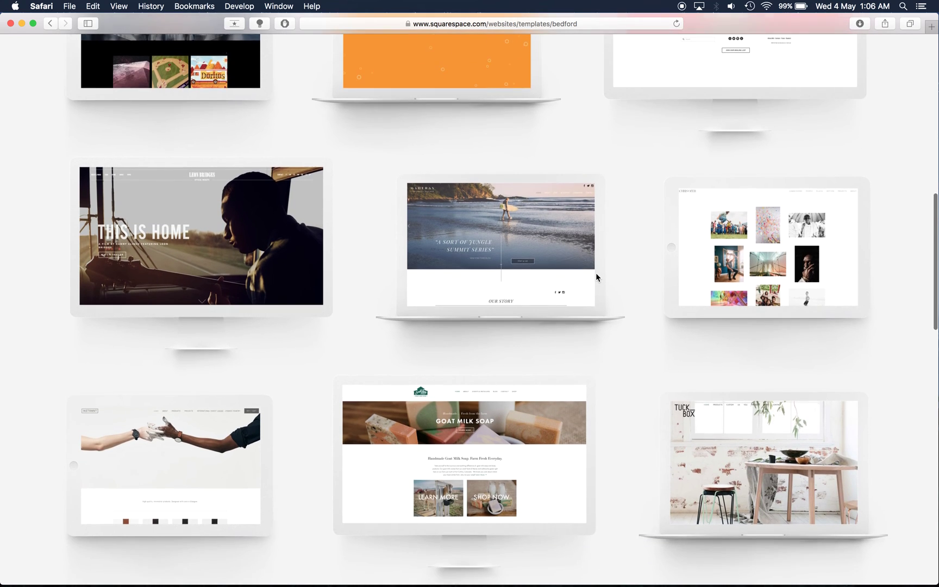
pyautogui.scroll(-2, 597, 277)
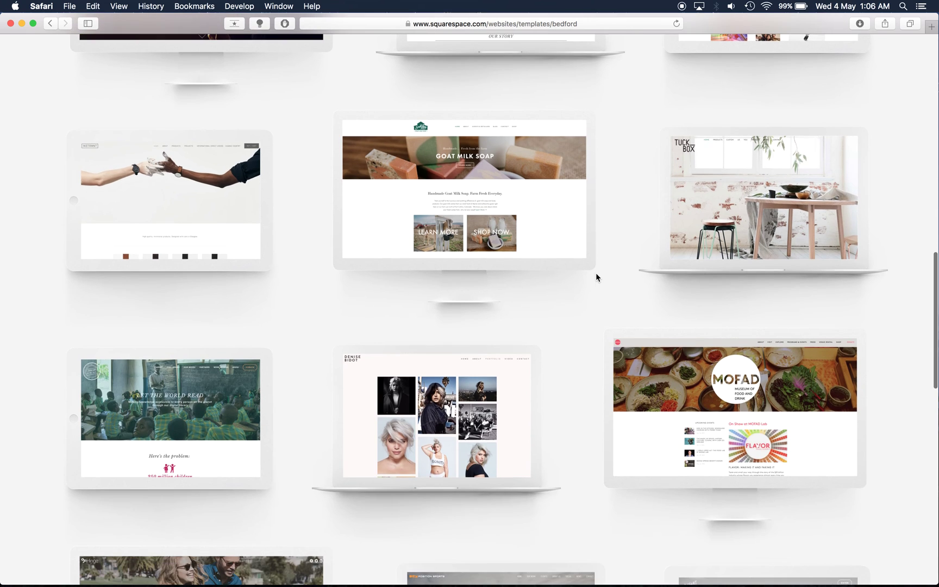
pyautogui.scroll(8, 596, 277)
pyautogui.scroll(12, 596, 277)
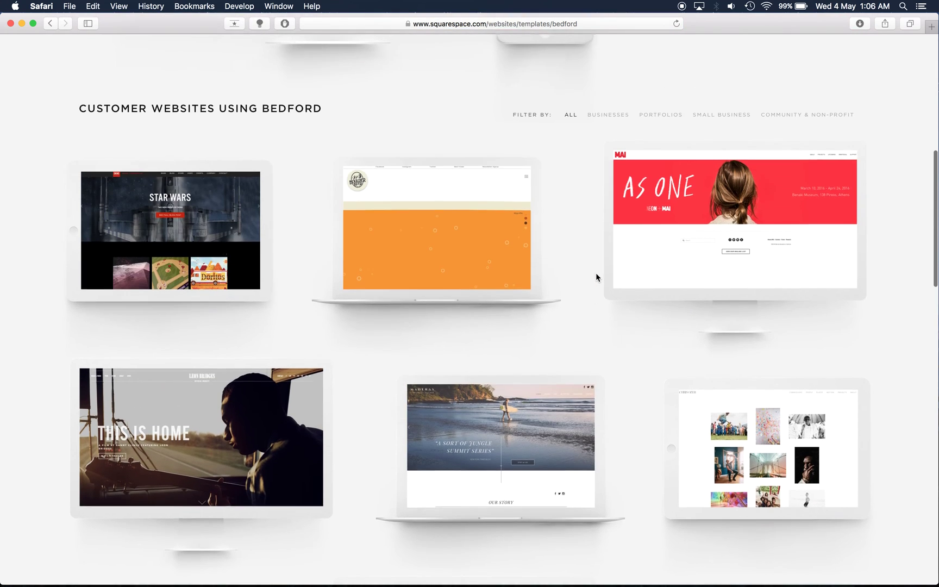
pyautogui.scroll(2, 597, 278)
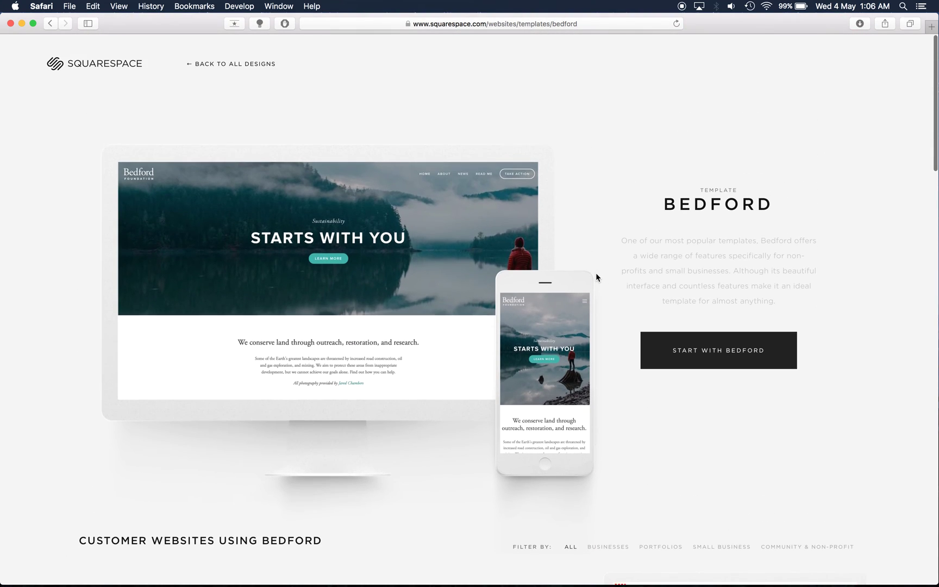
# Step: Start with Bedford, enter the owner's first and last name, e-mail and password, and sign up
pyautogui.click(717, 346)
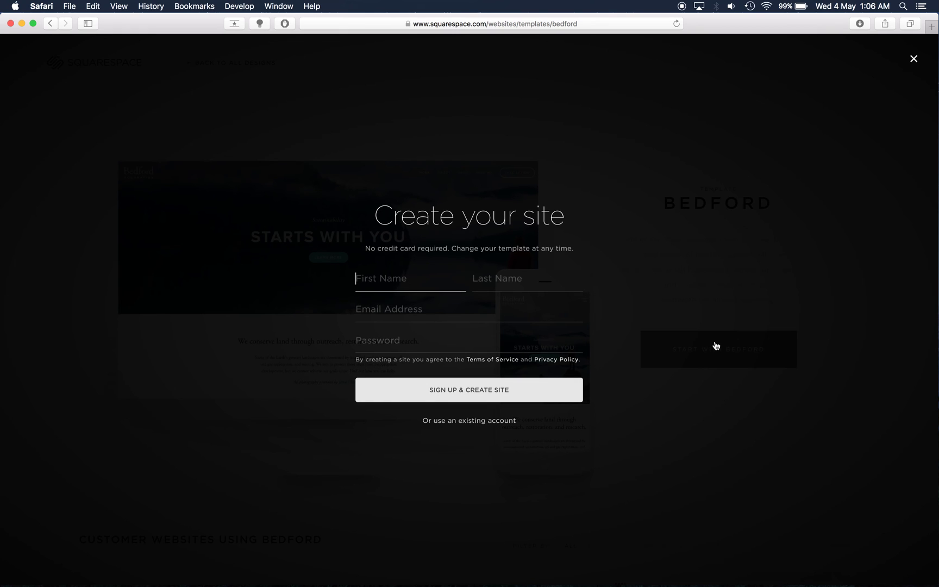
pyautogui.press('Tab')
pyautogui.press('Tab')
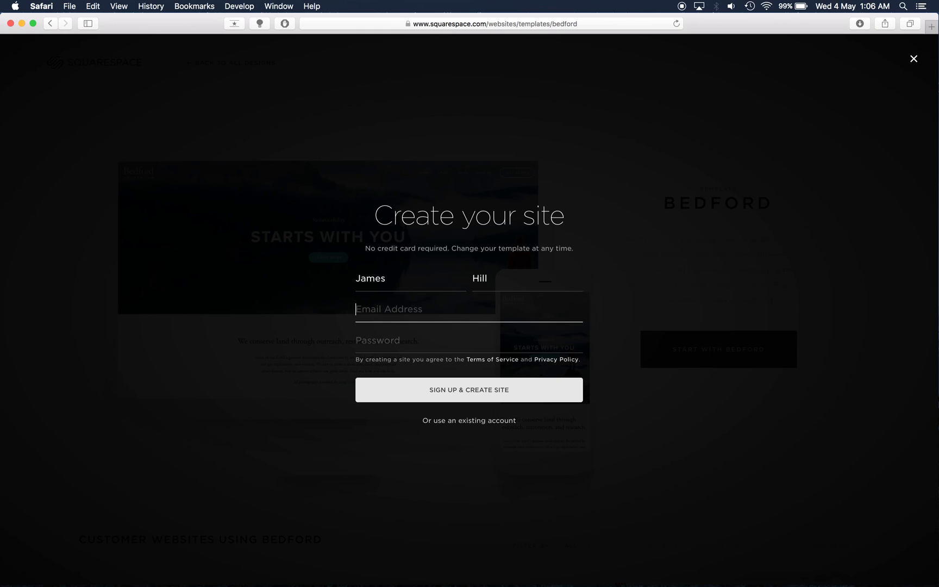
pyautogui.write('C')
pyautogui.press('BackSpace')
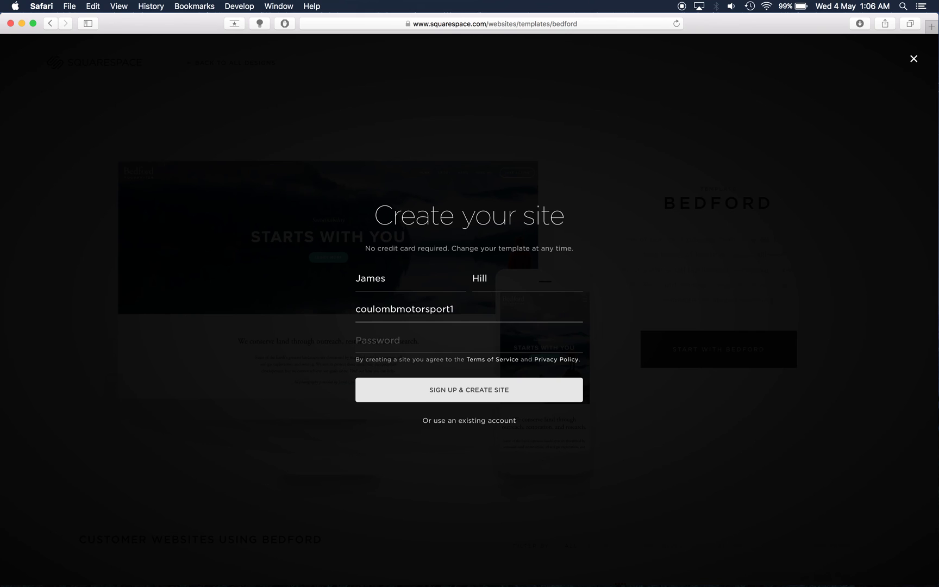
pyautogui.press('Tab')
pyautogui.write('•••••')
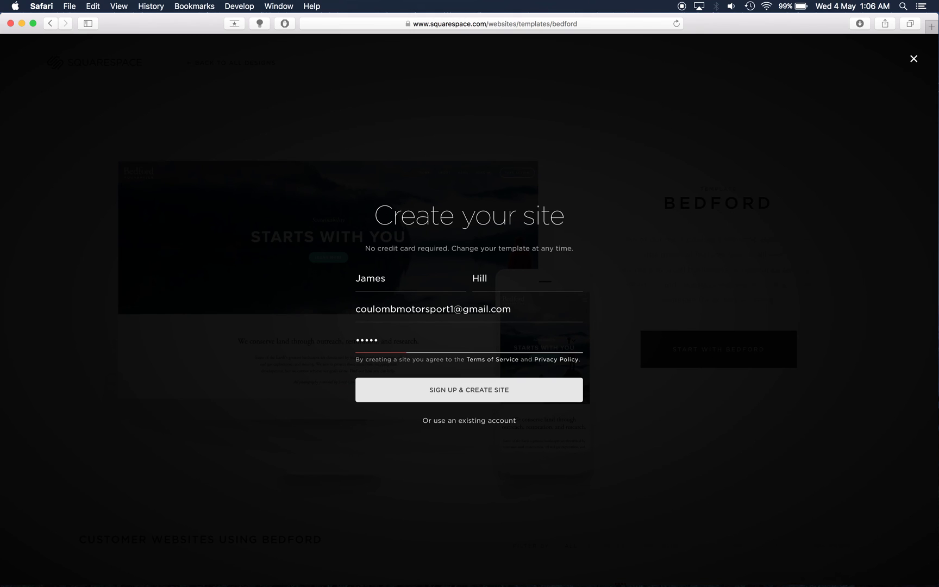
pyautogui.write('••••')
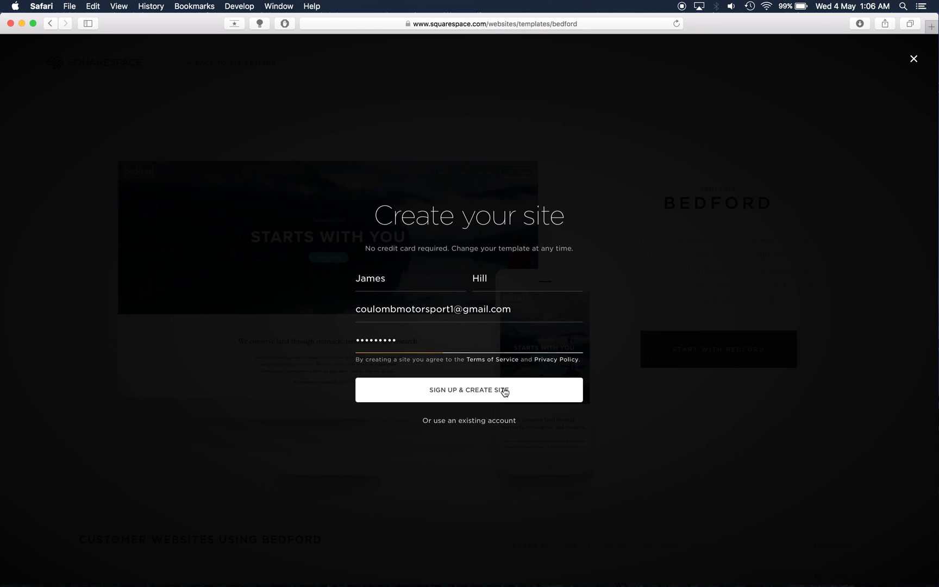
pyautogui.click(505, 392)
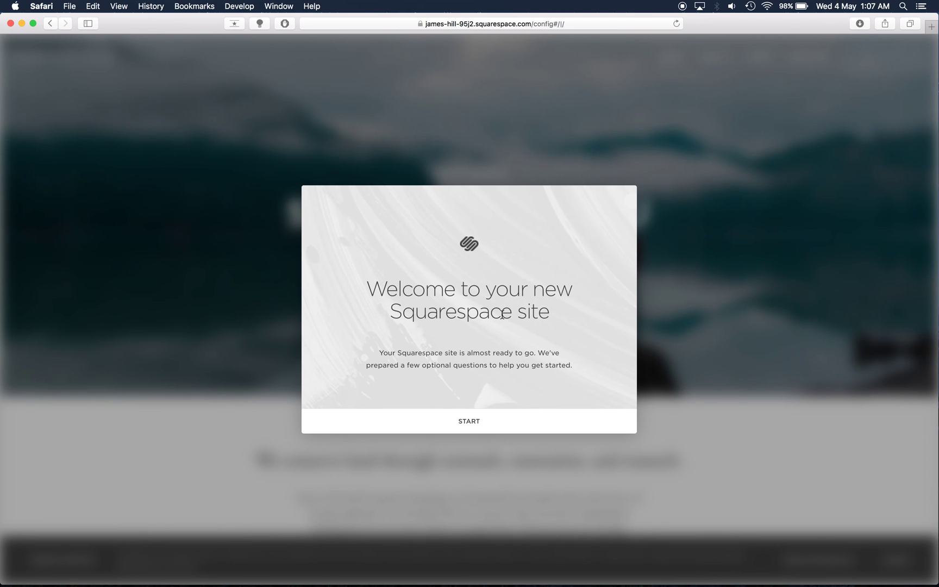
# Step: Begin the setup questions and set the site's audience to My business/organization
pyautogui.click(461, 426)
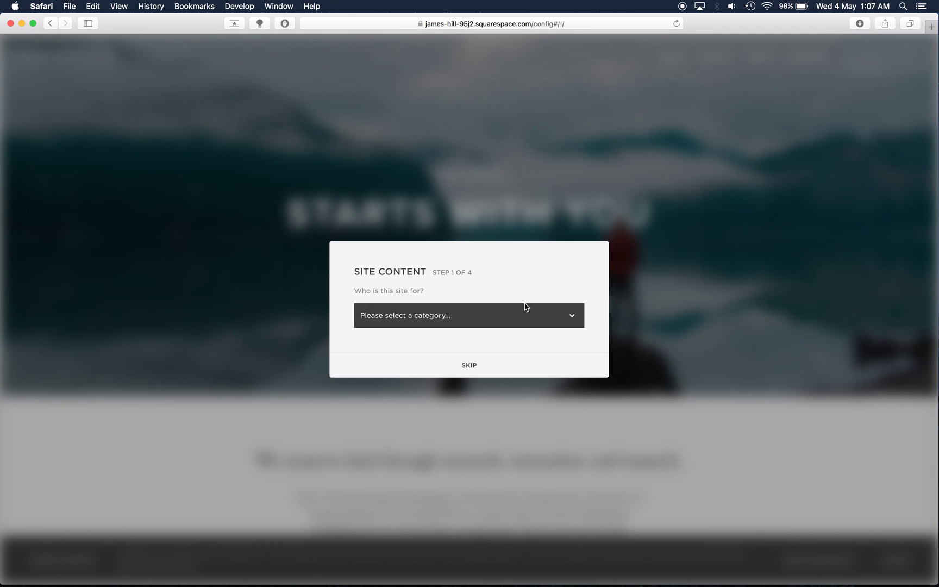
pyautogui.click(525, 307)
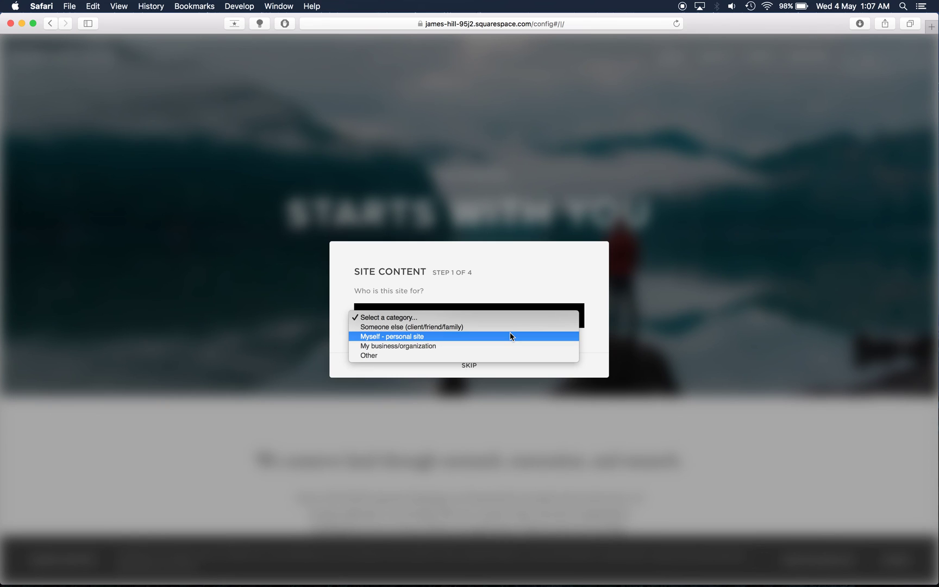
pyautogui.click(511, 346)
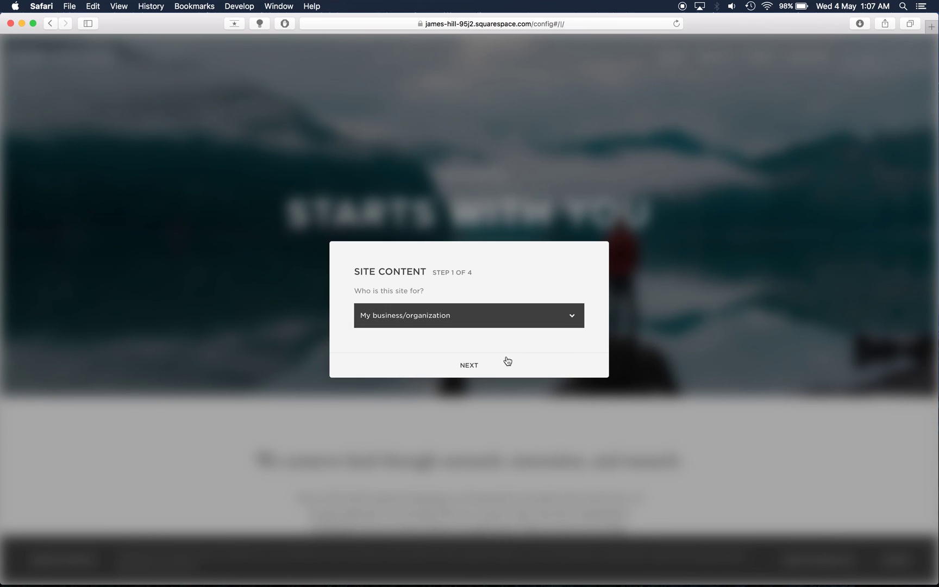
pyautogui.click(506, 363)
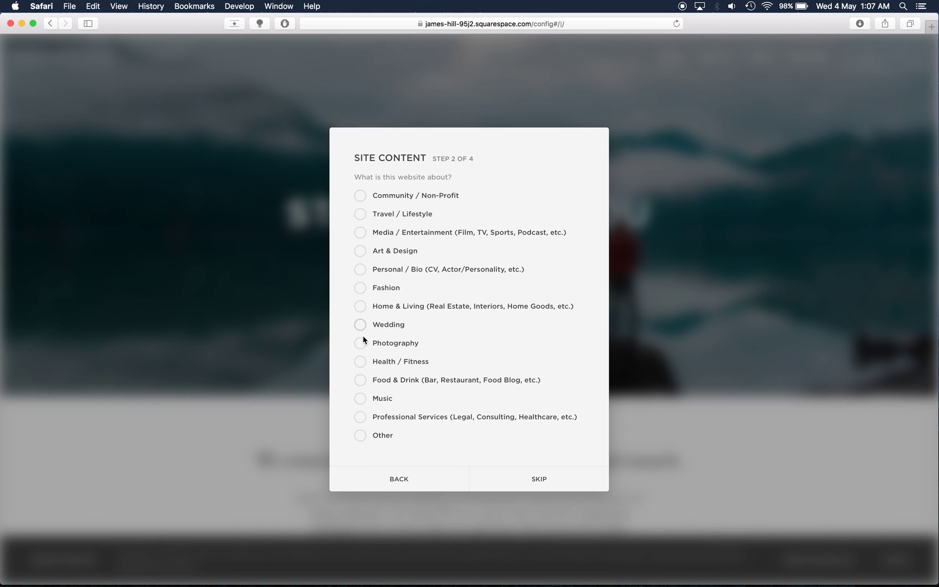
# Step: Choose Other as the site's topic and specify it as 'Sports Team'
pyautogui.click(360, 436)
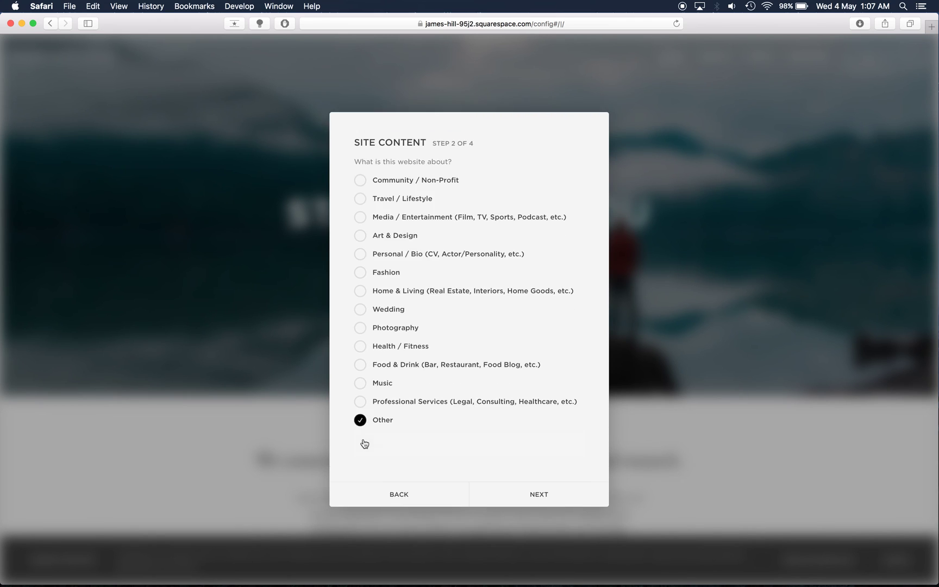
pyautogui.write('Sp')
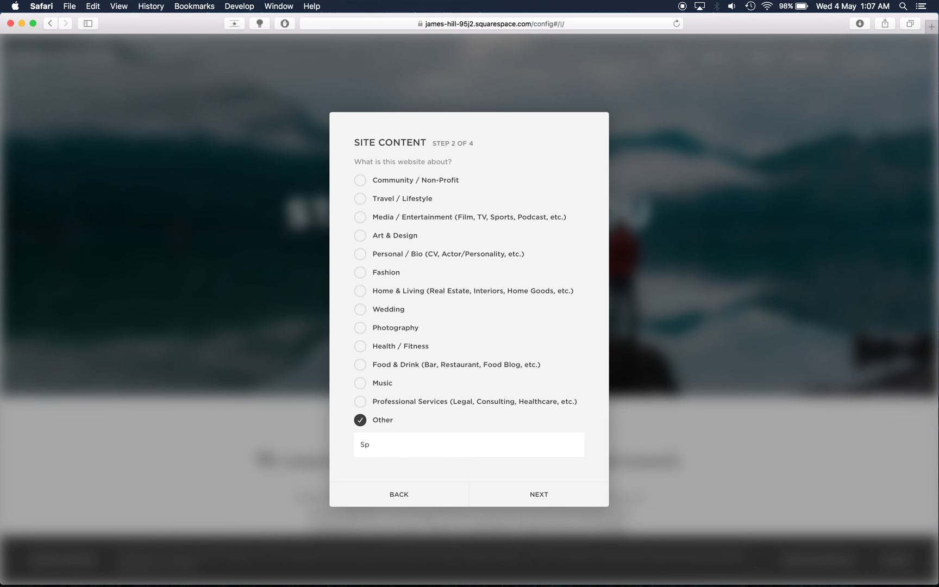
pyautogui.write('o')
pyautogui.press('BackSpace')
pyautogui.press('BackSpace')
pyautogui.press('BackSpace')
pyautogui.write('Sports Team')
# Step: Choose 'Showcase or create a portfolio of my work' as the site goal and continue
pyautogui.click(545, 494)
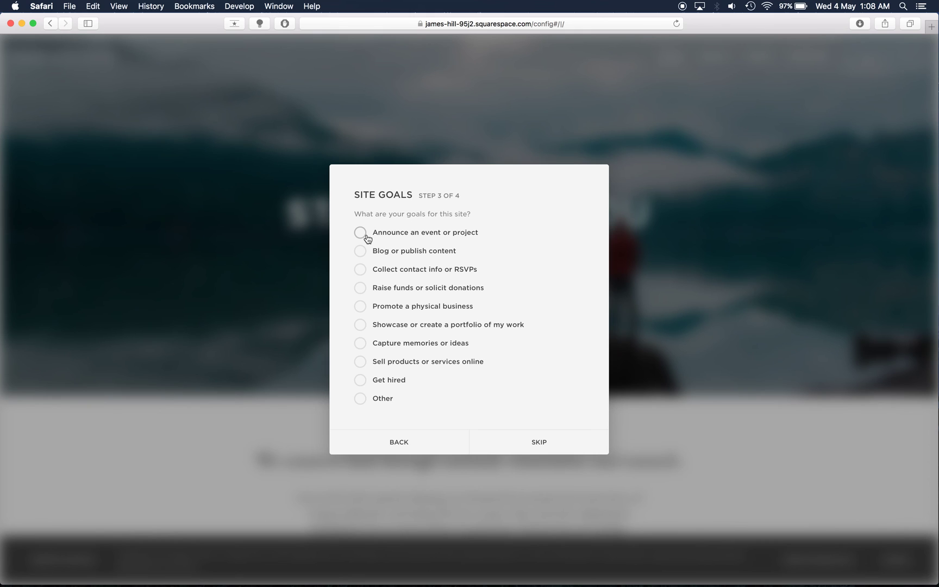
pyautogui.click(361, 327)
pyautogui.click(540, 451)
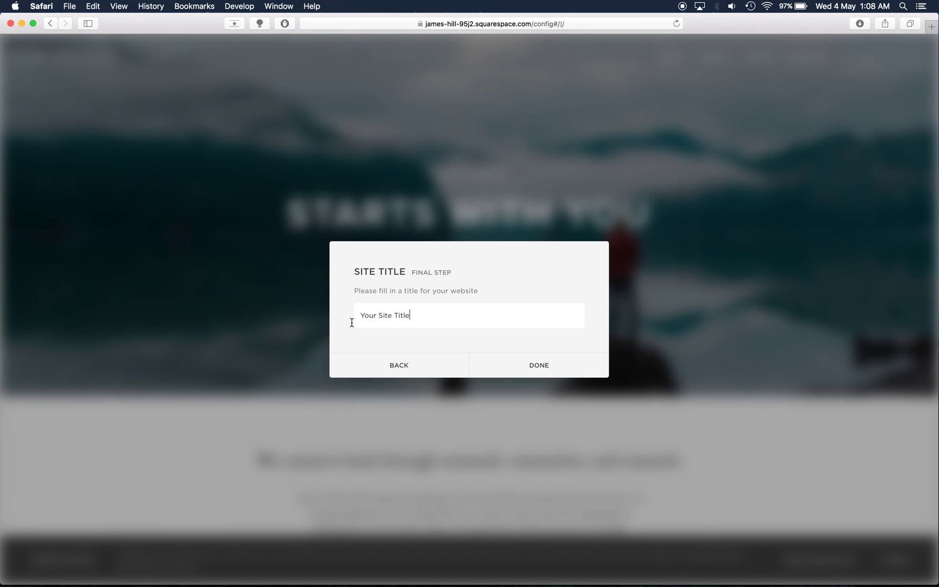
# Step: Replace the placeholder site title with 'Coulomb Motorsport' and finish setup
pyautogui.press('BackSpace')
pyautogui.press('BackSpace')
pyautogui.press('BackSpace')
pyautogui.press('BackSpace')
pyautogui.press('BackSpace')
pyautogui.press('BackSpace')
pyautogui.press('BackSpace')
pyautogui.press('BackSpace')
pyautogui.press('BackSpace')
pyautogui.press('BackSpace')
pyautogui.press('BackSpace')
pyautogui.press('BackSpace')
pyautogui.press('BackSpace')
pyautogui.press('BackSpace')
pyautogui.press('BackSpace')
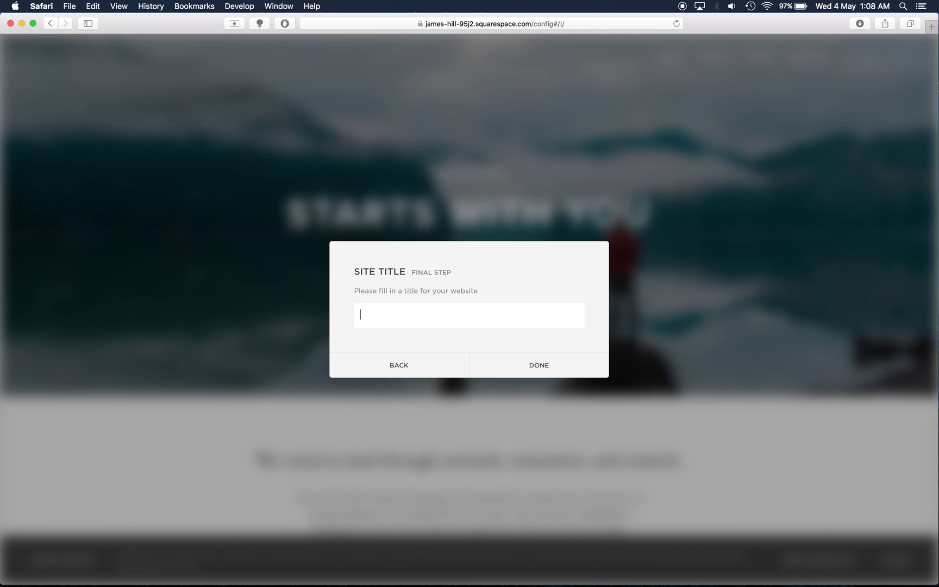
pyautogui.write('Coulom')
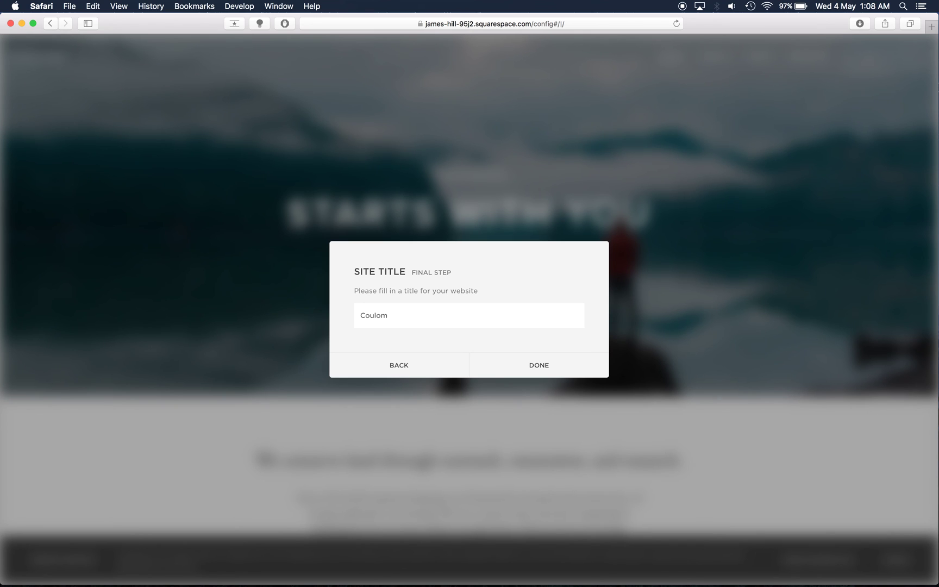
pyautogui.write('b Moto')
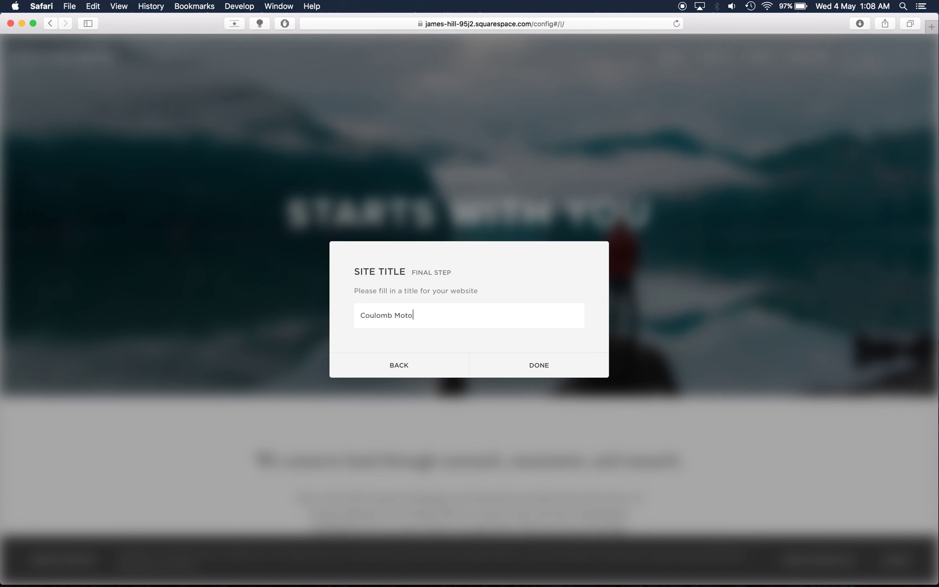
pyautogui.write('rsport')
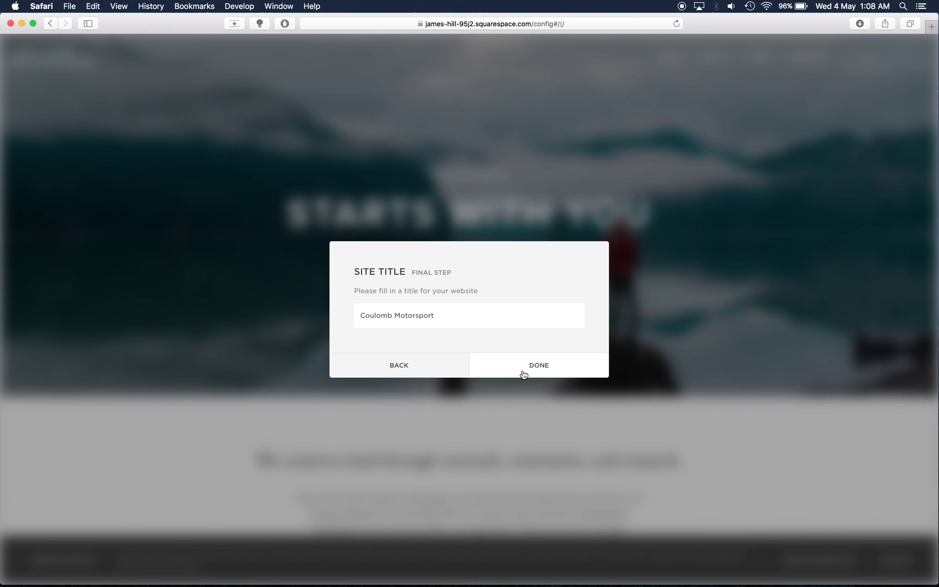
pyautogui.click(549, 376)
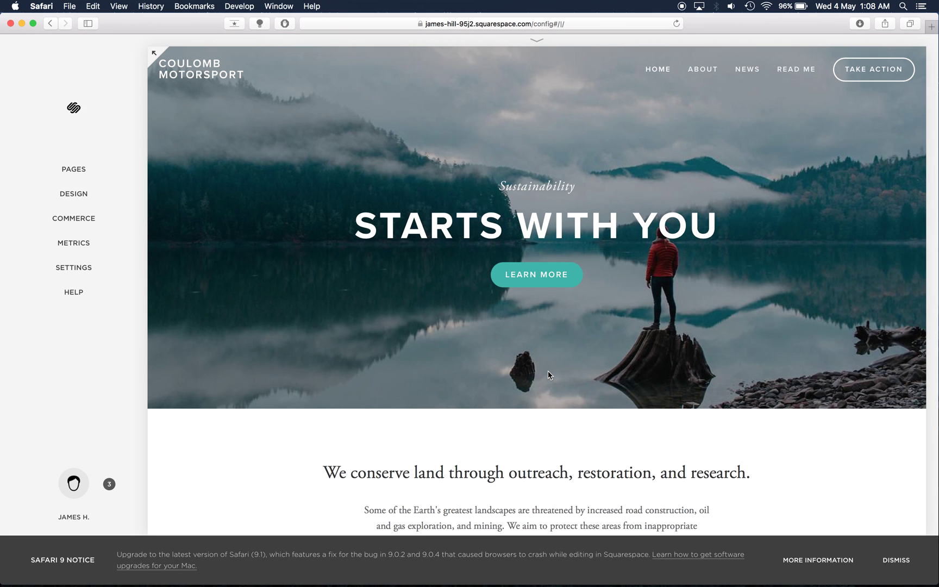
pyautogui.moveTo(548, 373)
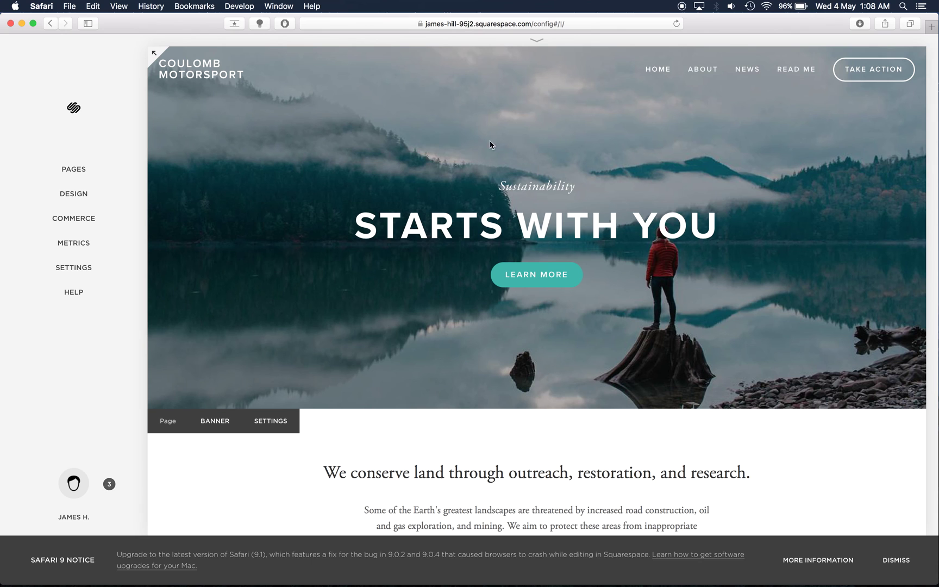
pyautogui.moveTo(161, 74)
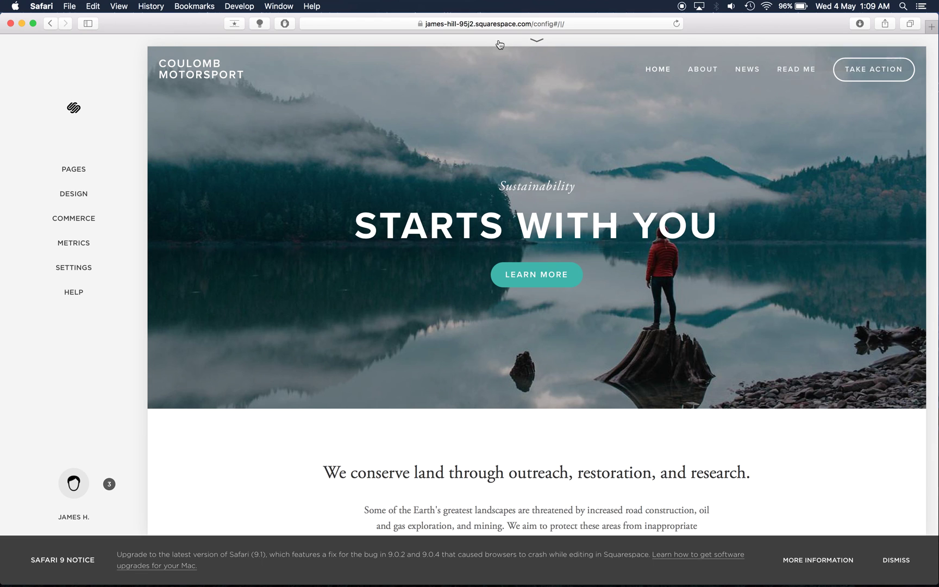
# Step: Preview the Coulomb Motorsport homepage in tablet view and scroll through it
pyautogui.click(540, 44)
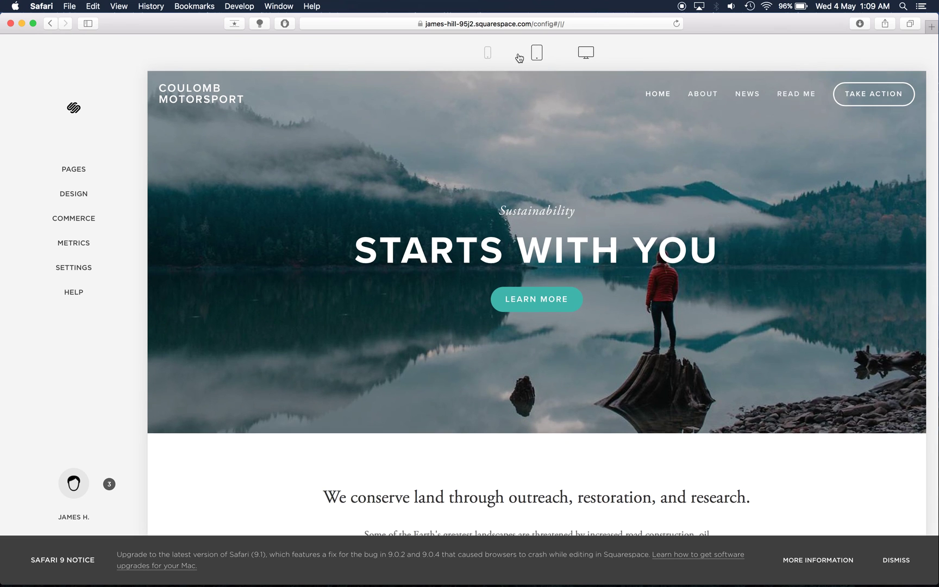
pyautogui.click(541, 56)
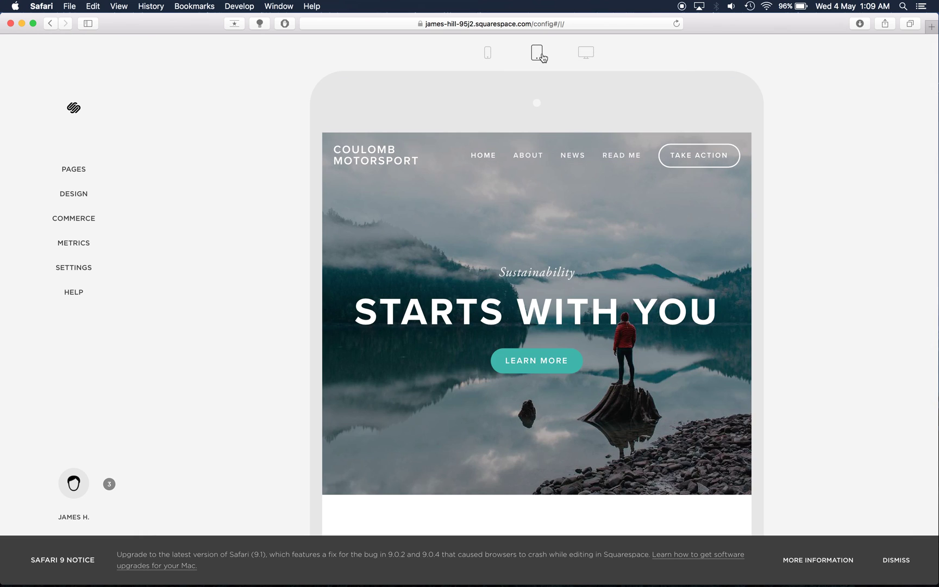
pyautogui.scroll(-2, 586, 211)
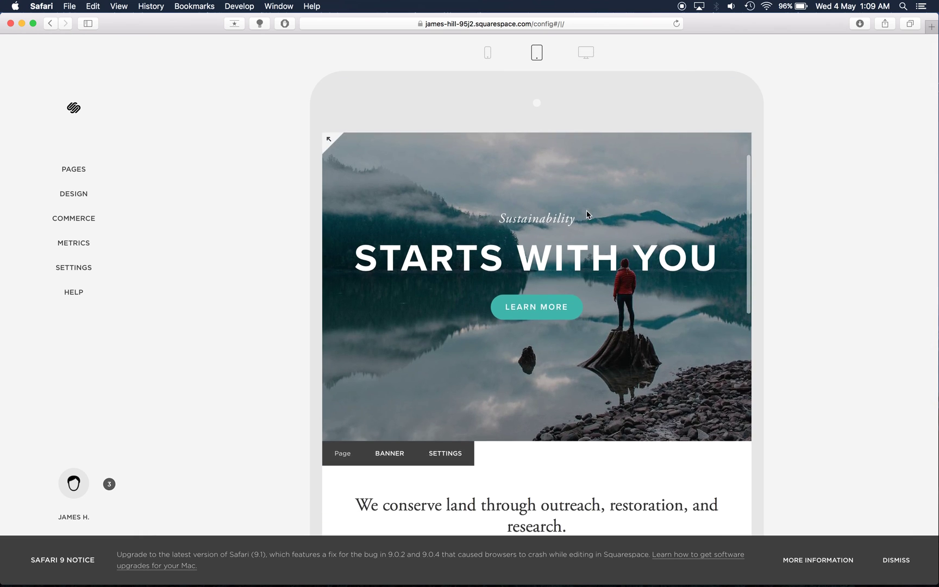
pyautogui.scroll(-7, 587, 211)
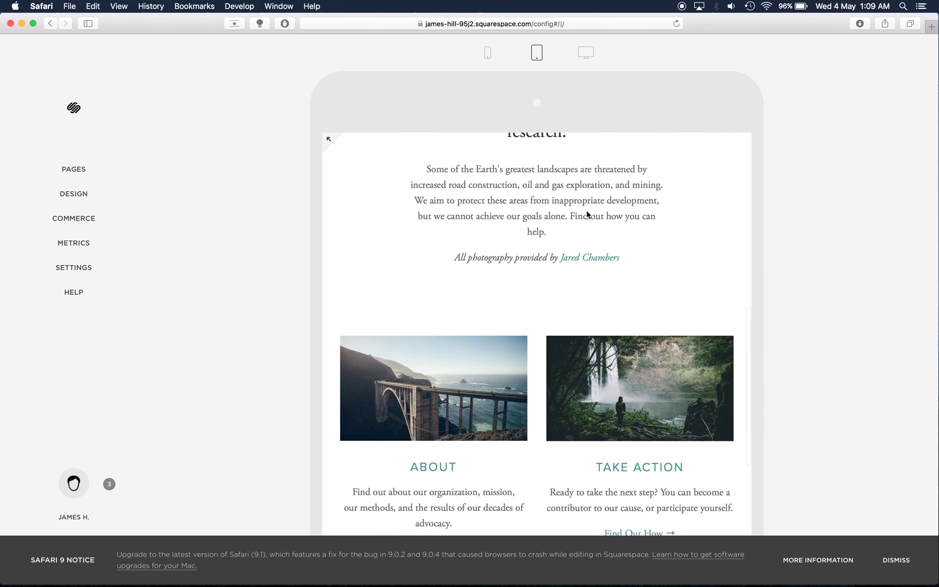
pyautogui.scroll(10, 587, 212)
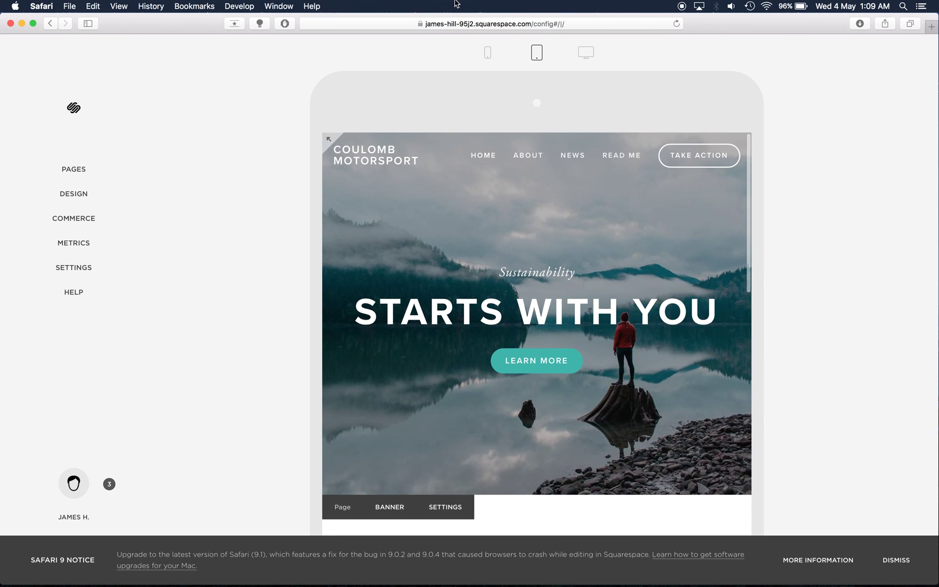
# Step: Switch to the phone preview and scroll through the homepage sections
pyautogui.click(487, 53)
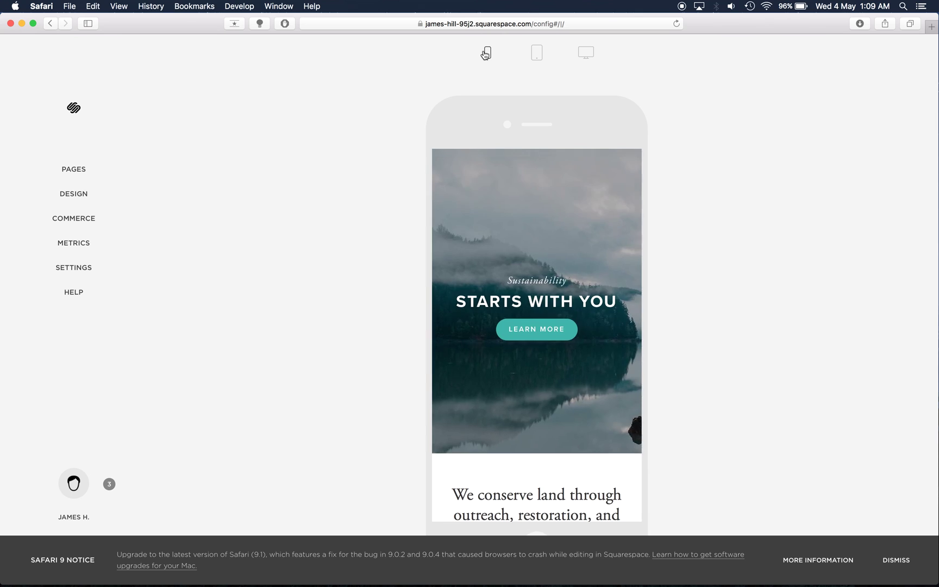
pyautogui.scroll(-1, 566, 286)
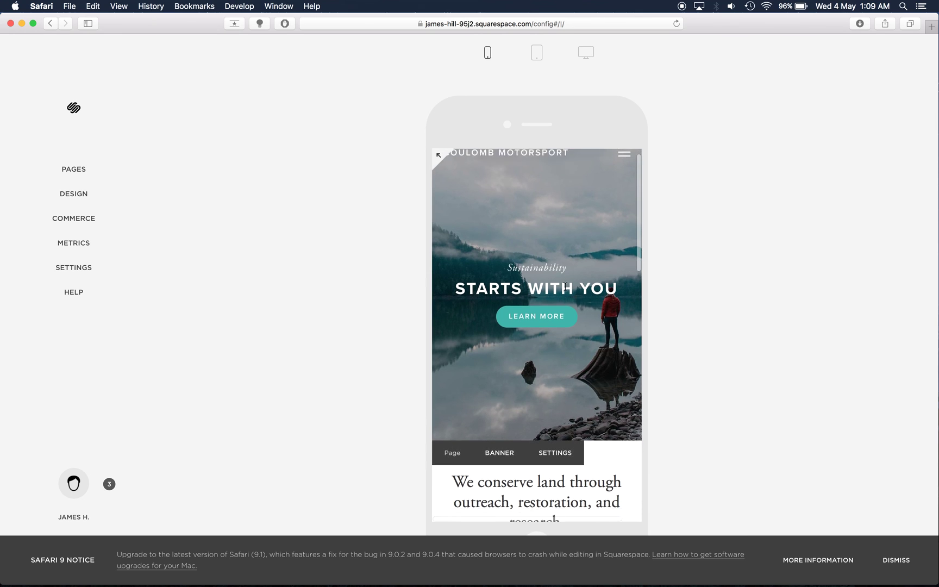
pyautogui.scroll(-5, 566, 287)
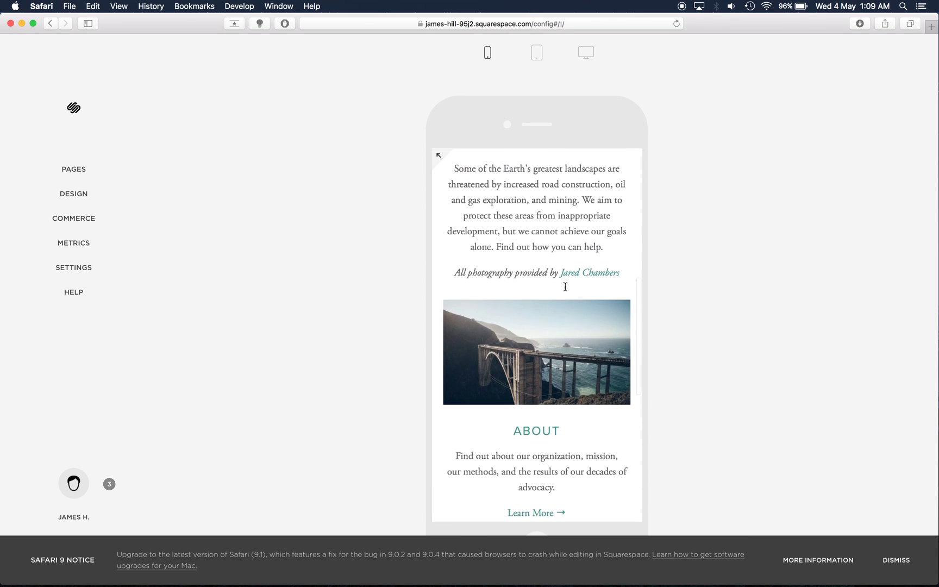
pyautogui.scroll(-6, 565, 286)
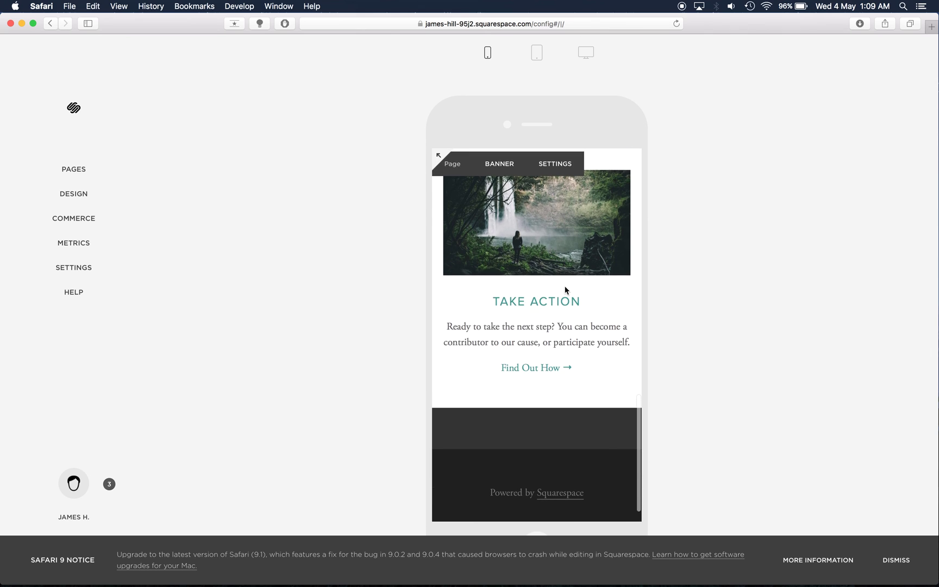
pyautogui.scroll(10, 565, 290)
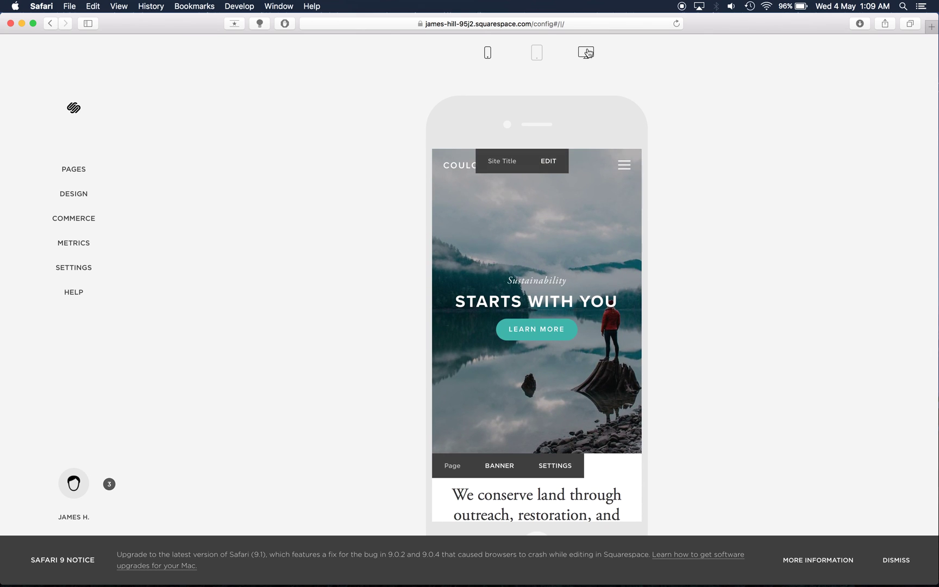
# Step: Switch the preview back to desktop view, showing the 'Starts With You' banner
pyautogui.click(587, 53)
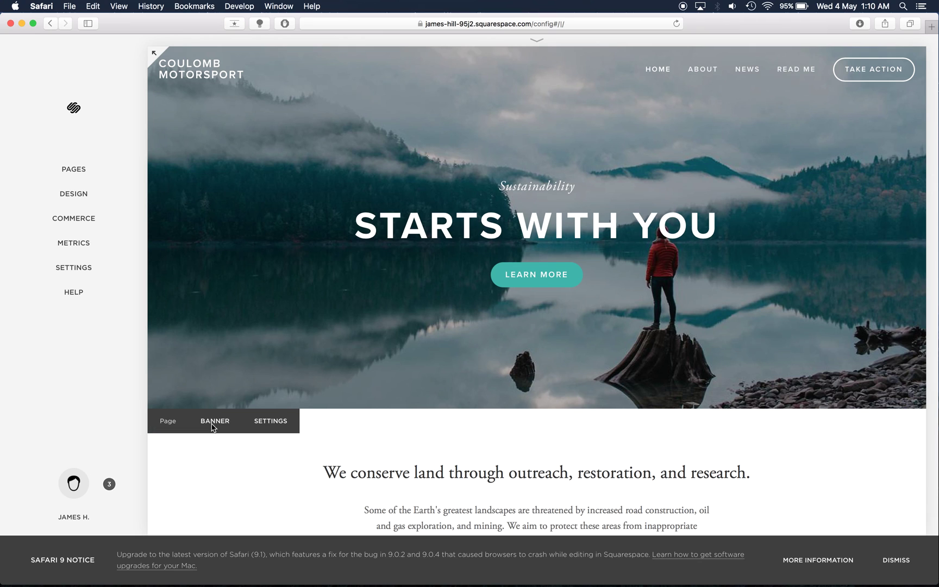
pyautogui.moveTo(265, 471)
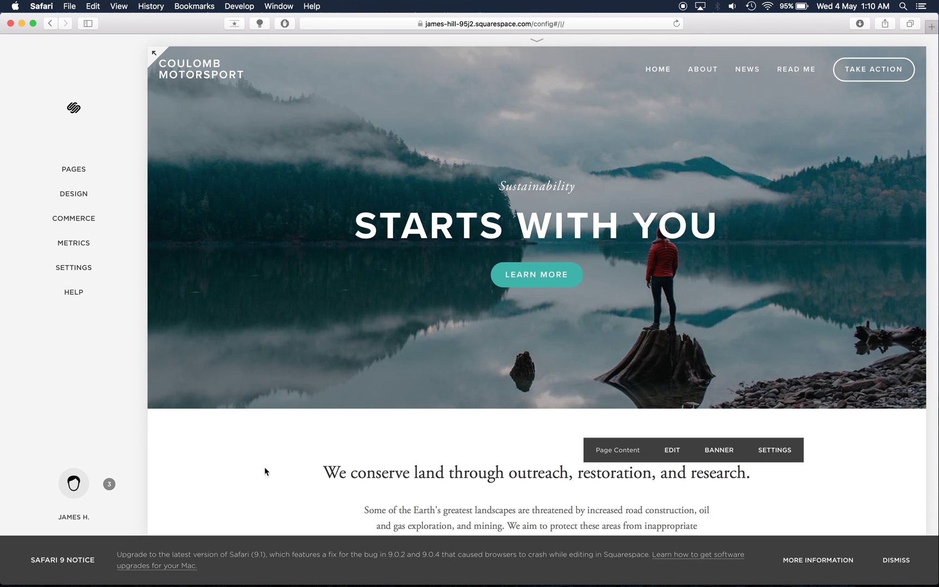